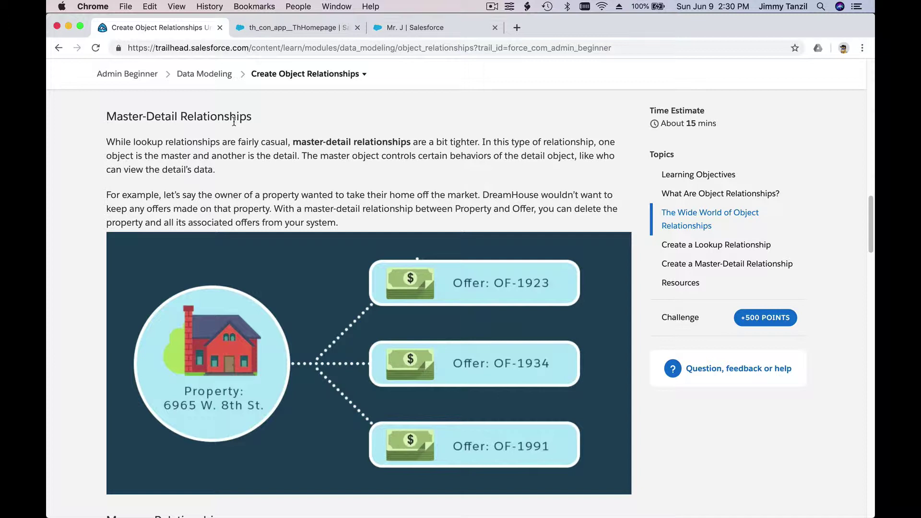
# - Close the Mr. J teacher record page and the Trailhead Playground home page, keeping the Create Object Relationships unit open
pyautogui.moveTo(48, 192)
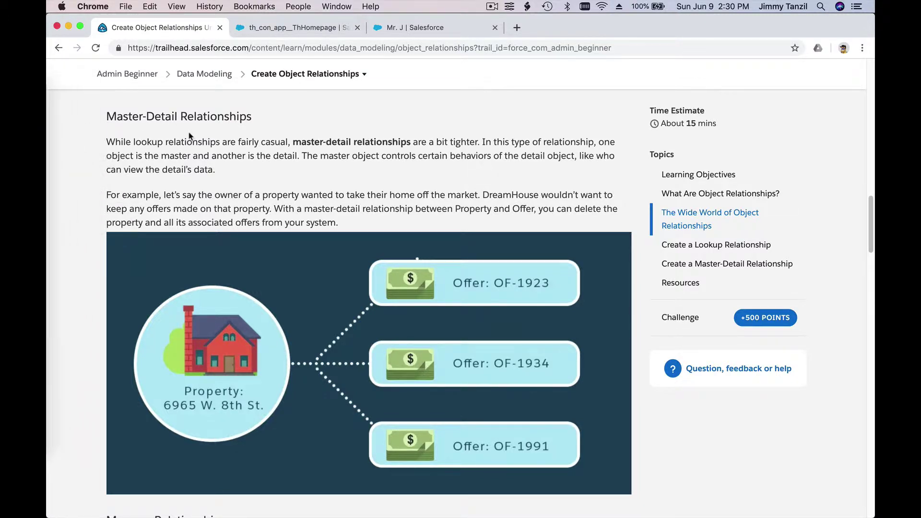
pyautogui.click(310, 32)
pyautogui.click(424, 30)
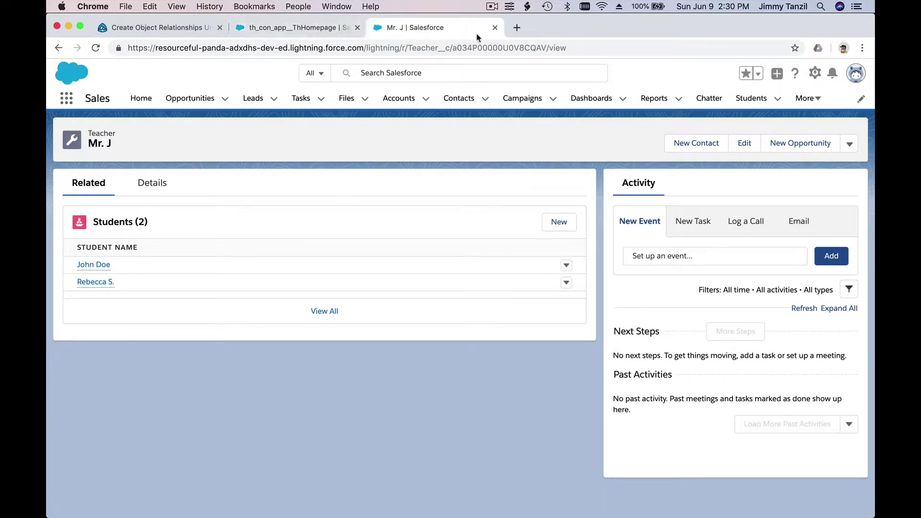
pyautogui.click(495, 30)
pyautogui.click(357, 29)
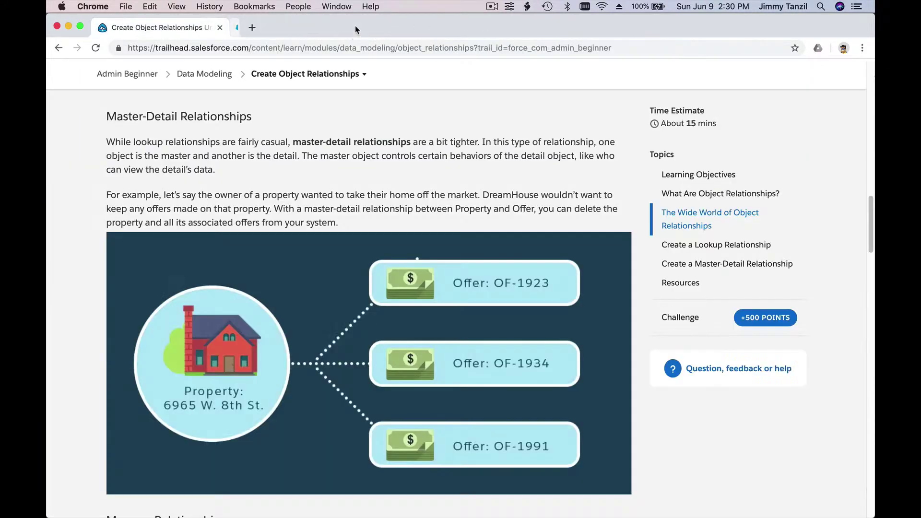
# - Launch My Trailhead Playground 1 from the challenge section of the Create Object Relationships unit
pyautogui.scroll(-20, 341, 168)
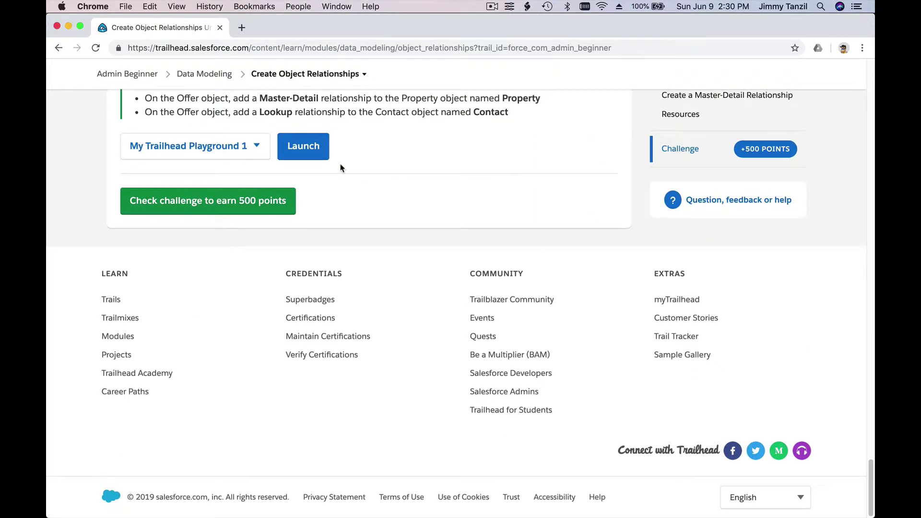
pyautogui.scroll(3, 342, 167)
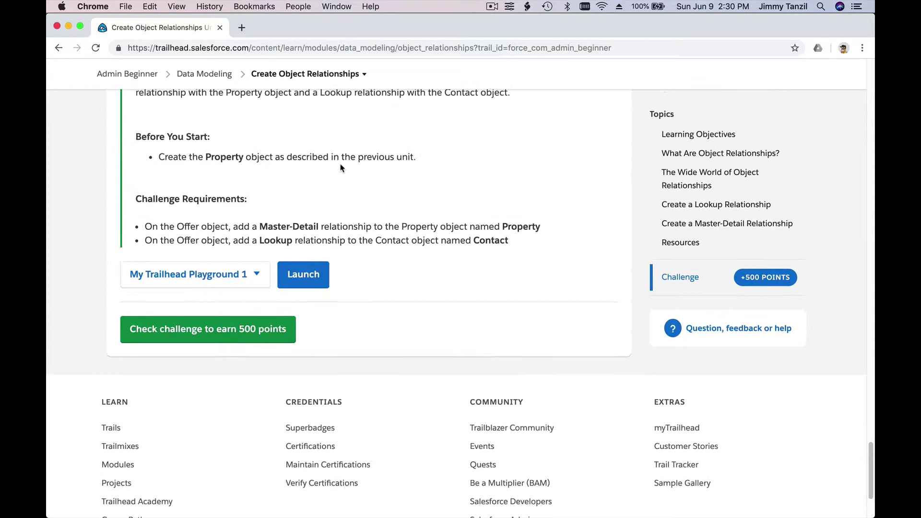
pyautogui.click(301, 273)
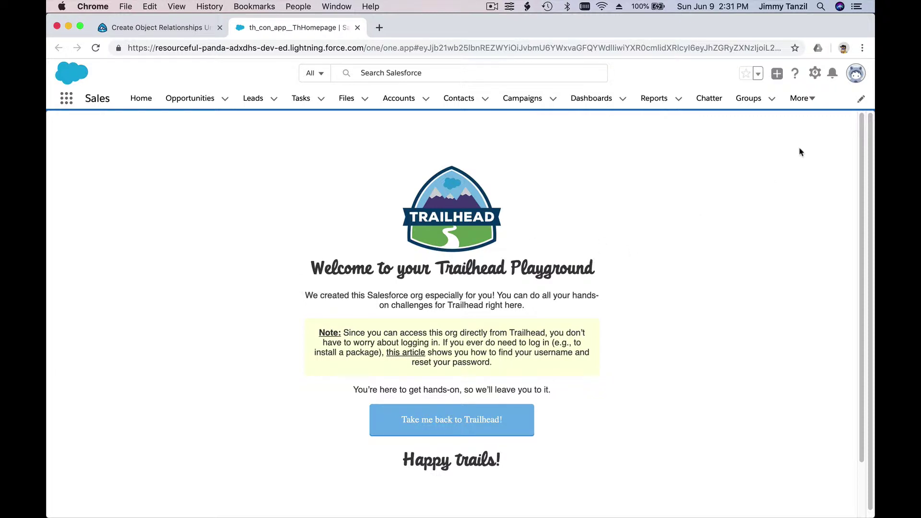
# - Go to the Object Manager in Setup and start creating a new custom object
pyautogui.click(815, 74)
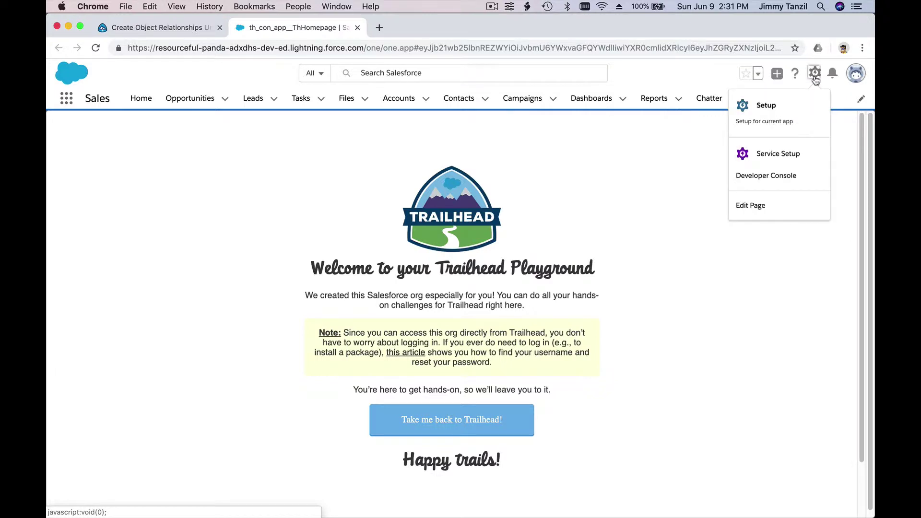
pyautogui.click(777, 114)
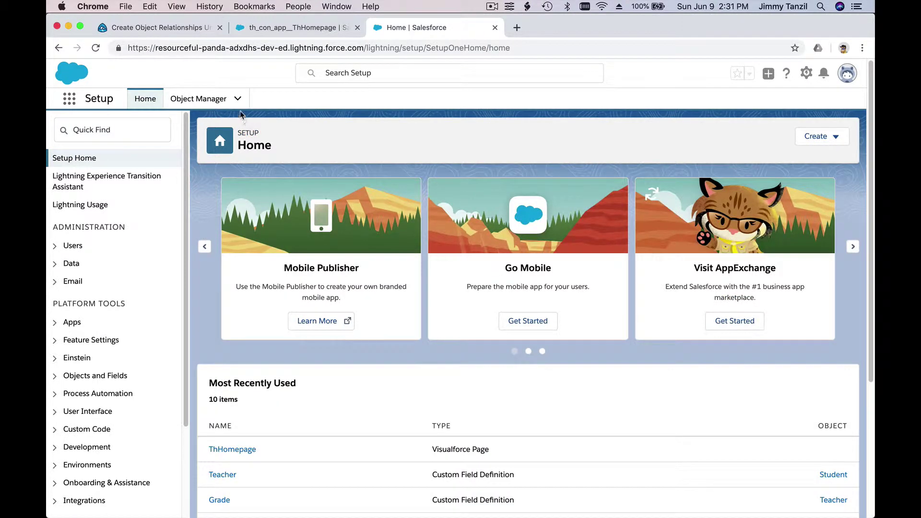
pyautogui.click(220, 100)
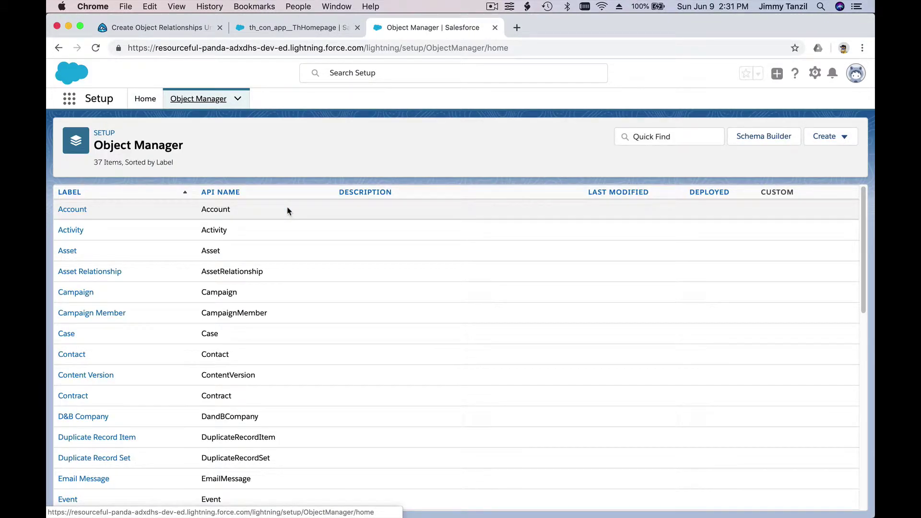
pyautogui.click(830, 142)
pyautogui.click(817, 168)
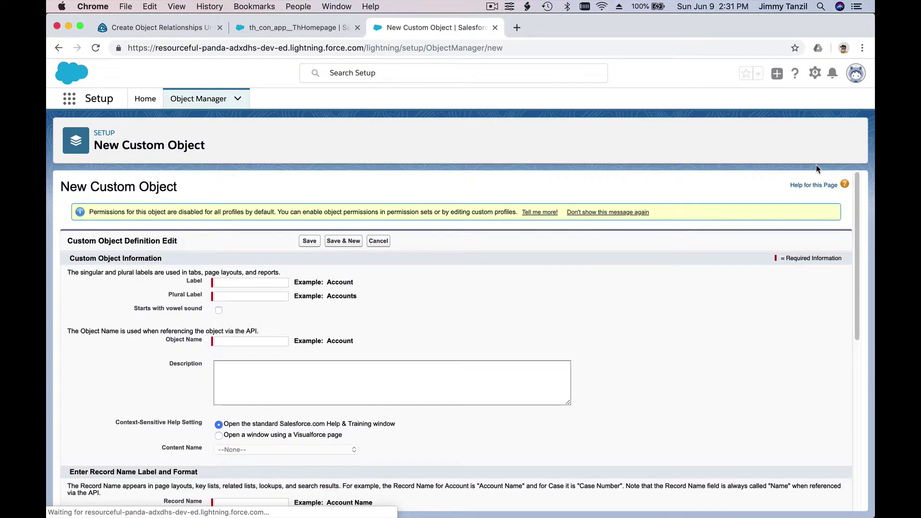
# - Label the new custom object Student Report Card and let its object name fill in
pyautogui.click(244, 282)
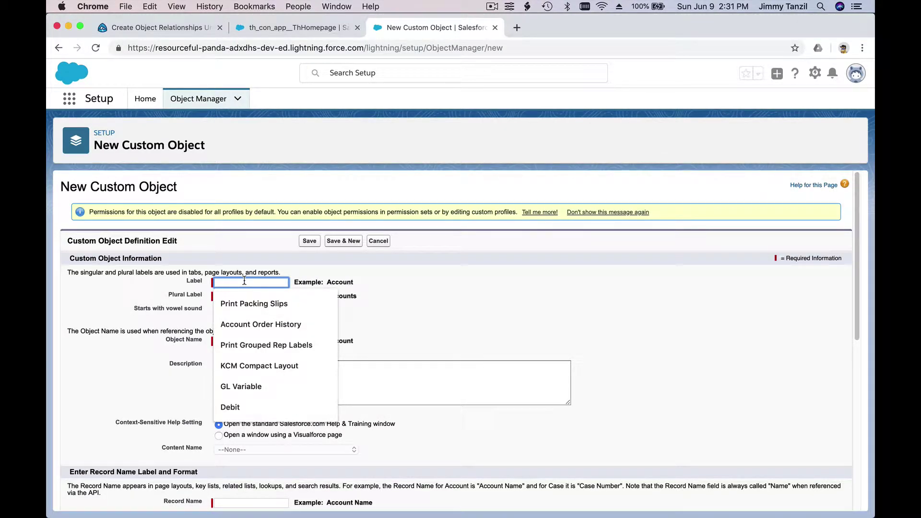
pyautogui.write('Studenr')
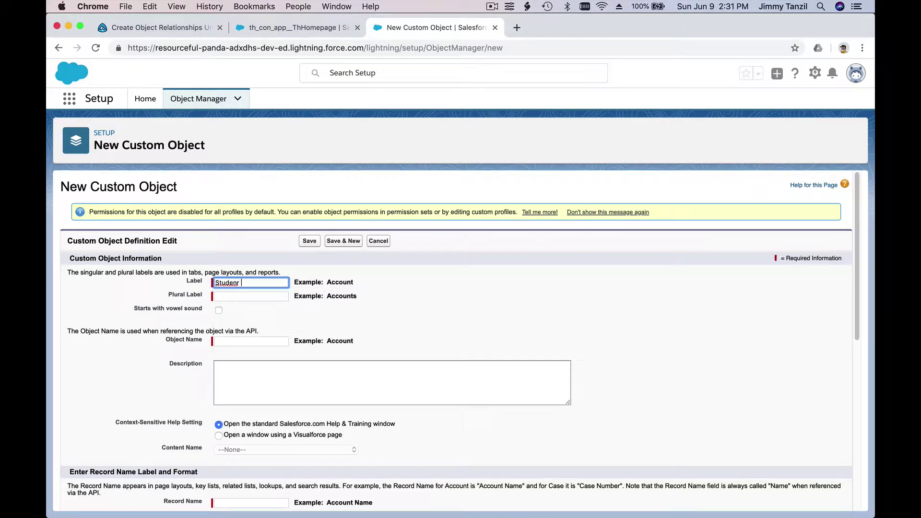
pyautogui.press('BackSpace')
pyautogui.press('BackSpace')
pyautogui.write('t Report Card')
pyautogui.press('Tab')
pyautogui.press('Tab')
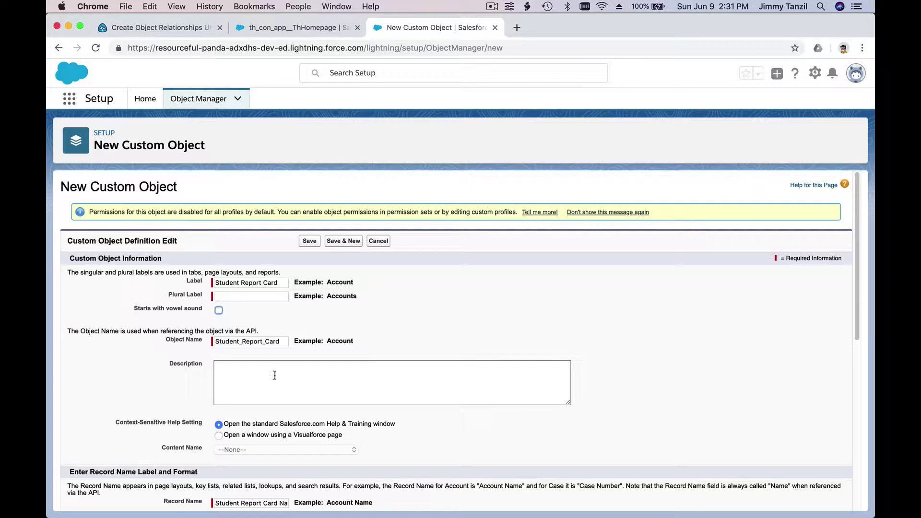
# - Enter the object description "This will have the student report card details."
pyautogui.click(279, 391)
pyautogui.write('This')
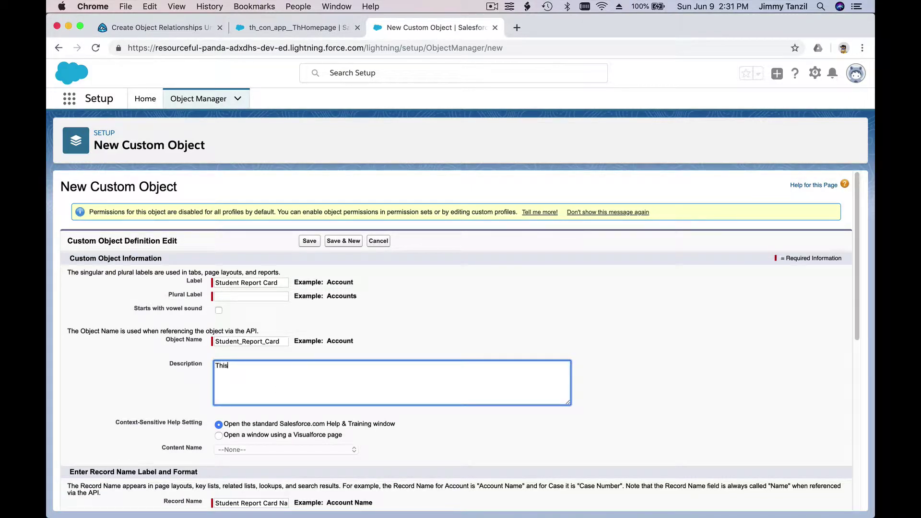
pyautogui.write(' will have the student report card details.')
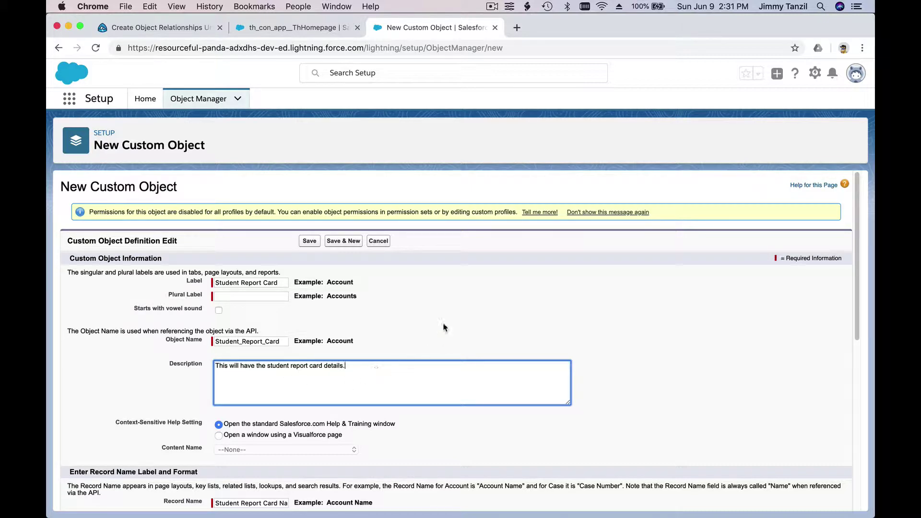
# - Set the record name's data type to Auto Number with display format SRC-{00000000} and starting number 1
pyautogui.scroll(-2, 443, 328)
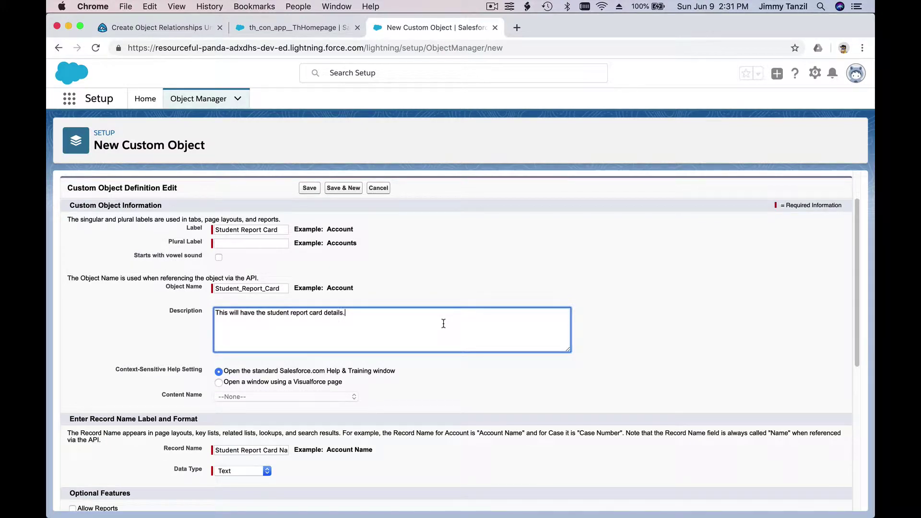
pyautogui.scroll(-3, 444, 323)
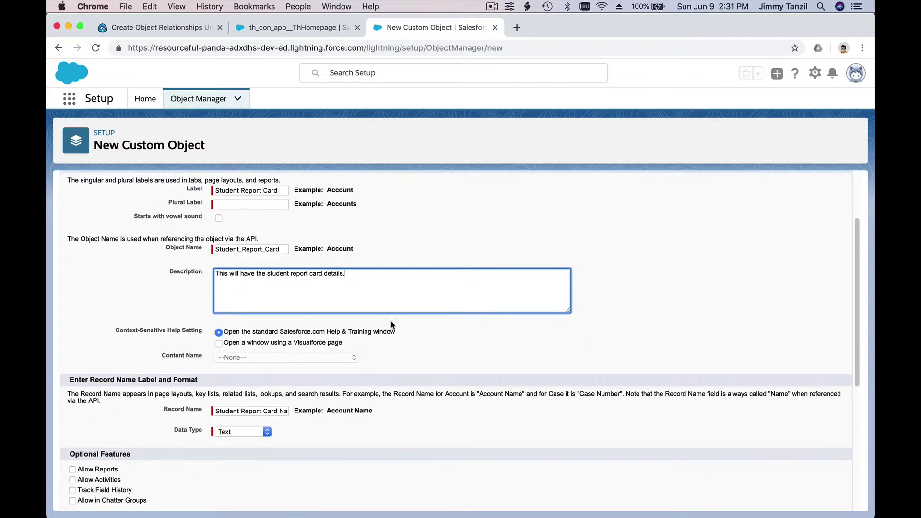
pyautogui.scroll(-3, 328, 333)
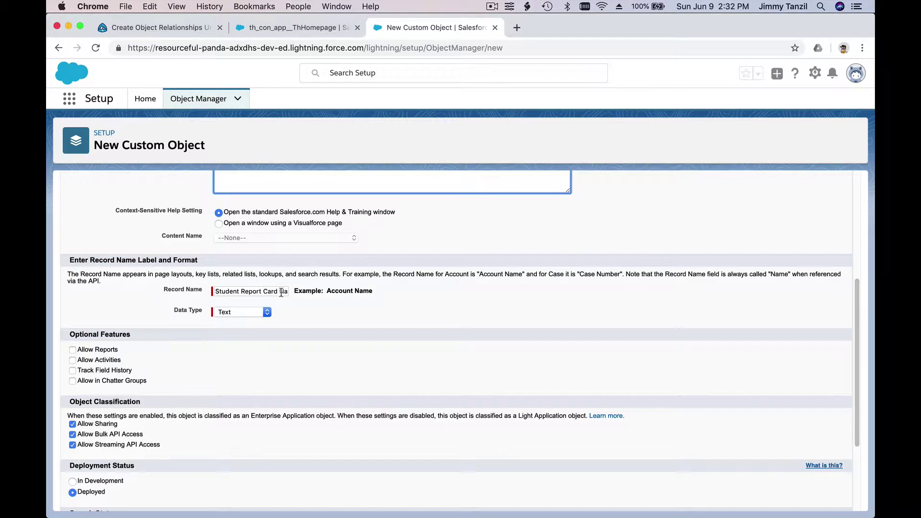
pyautogui.click(265, 314)
pyautogui.click(261, 320)
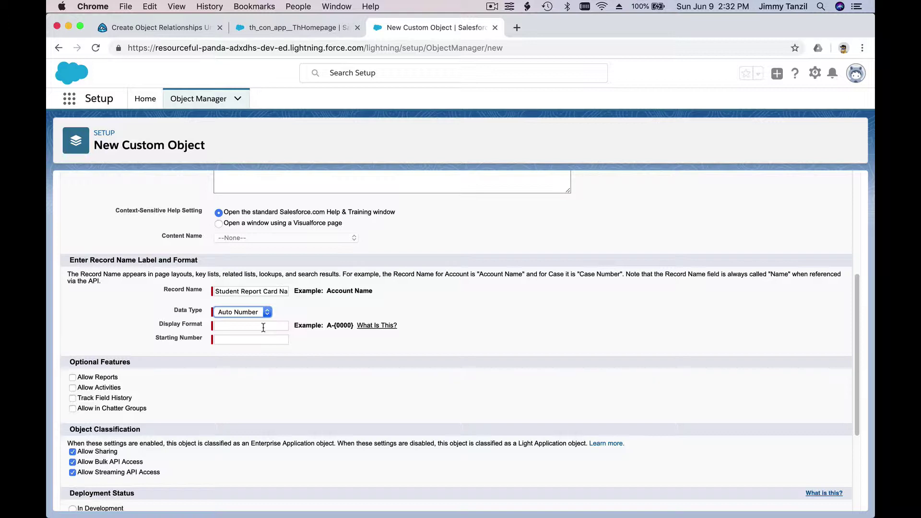
pyautogui.click(263, 328)
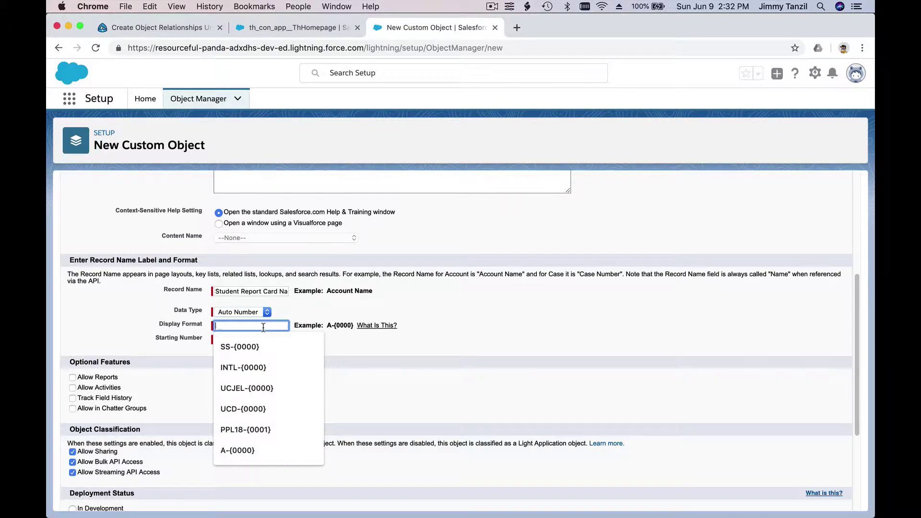
pyautogui.write('SR')
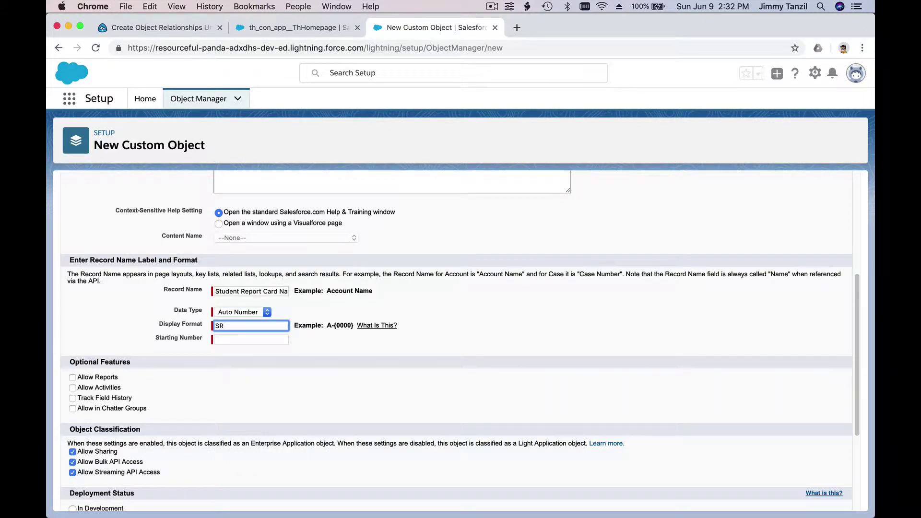
pyautogui.write('C-{00000000}')
pyautogui.press('Tab')
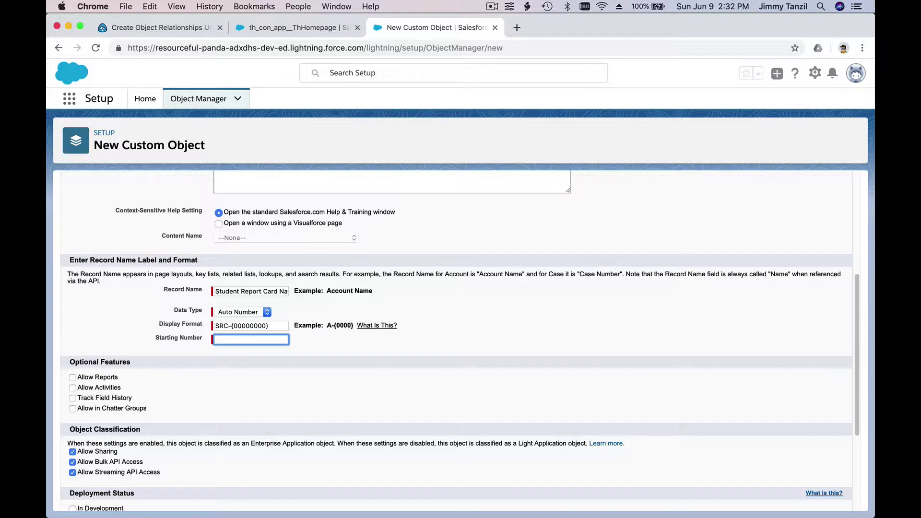
pyautogui.write('1')
pyautogui.click(394, 346)
# - Allow reports, activities, field history tracking and Chatter groups for the object, and try to save it
pyautogui.click(72, 378)
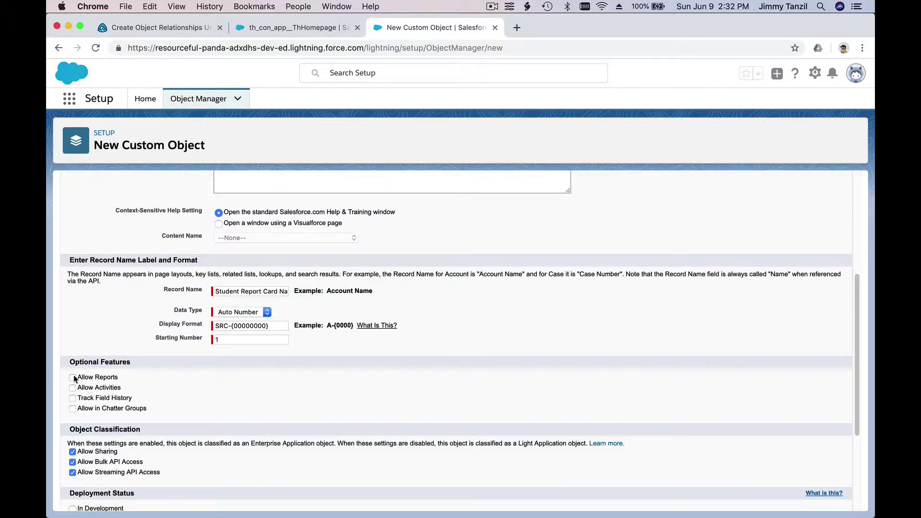
pyautogui.click(72, 387)
pyautogui.click(73, 398)
pyautogui.click(73, 408)
pyautogui.scroll(-2, 188, 397)
pyautogui.scroll(-4, 188, 398)
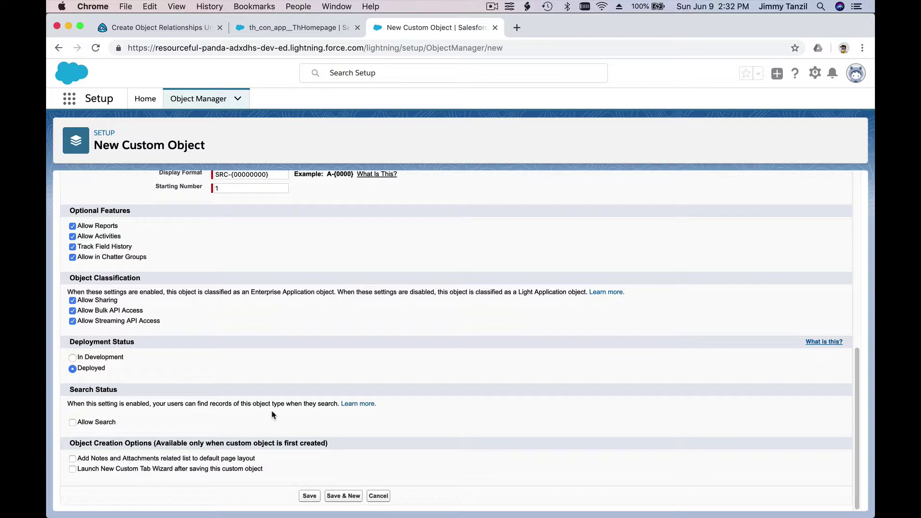
pyautogui.click(309, 495)
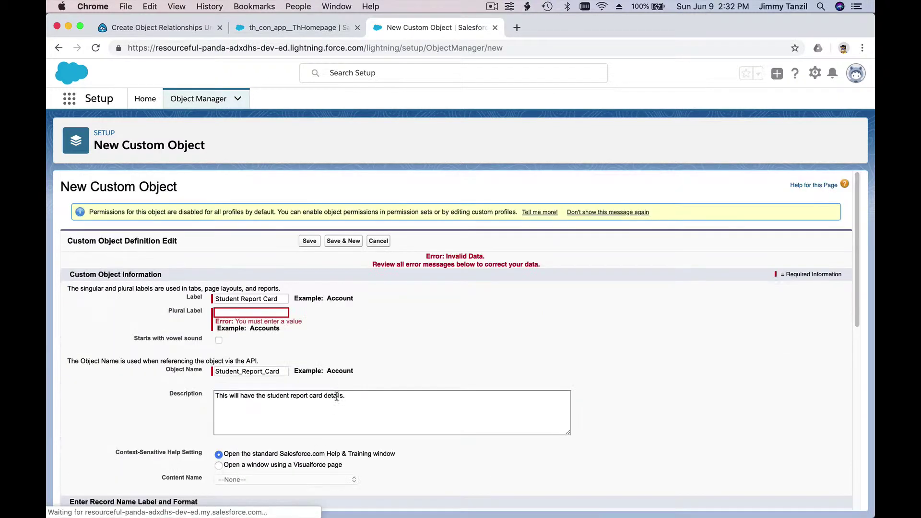
# - Set the object's plural label to Student Report Card and save the custom object
pyautogui.click(275, 313)
pyautogui.write('S')
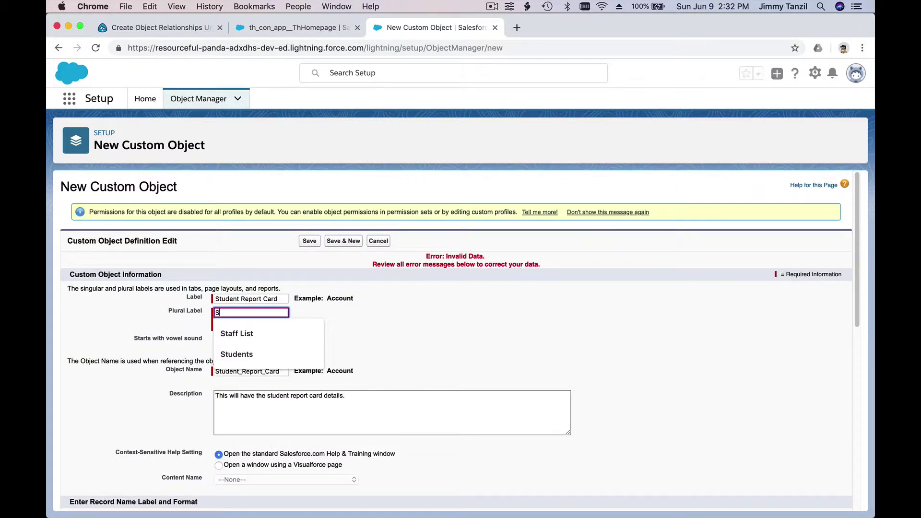
pyautogui.write('tudent R')
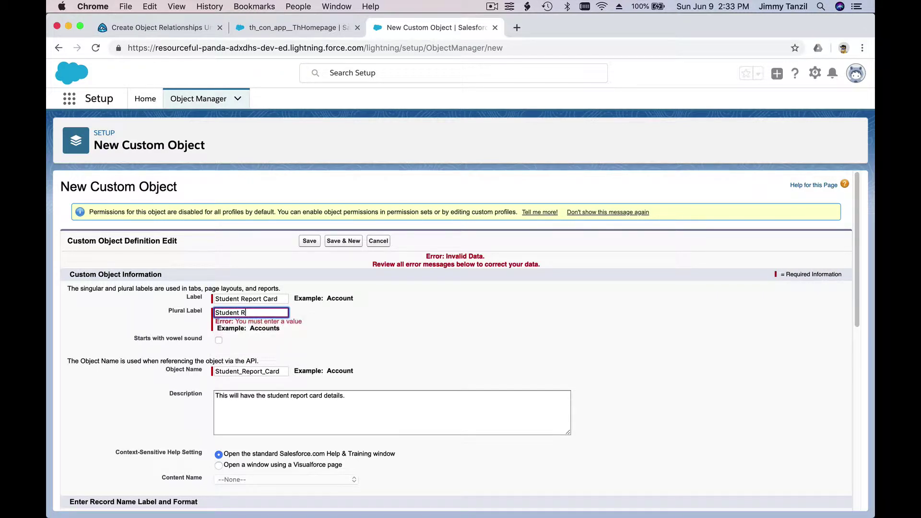
pyautogui.press('BackSpace')
pyautogui.write('Report Card')
pyautogui.click(363, 318)
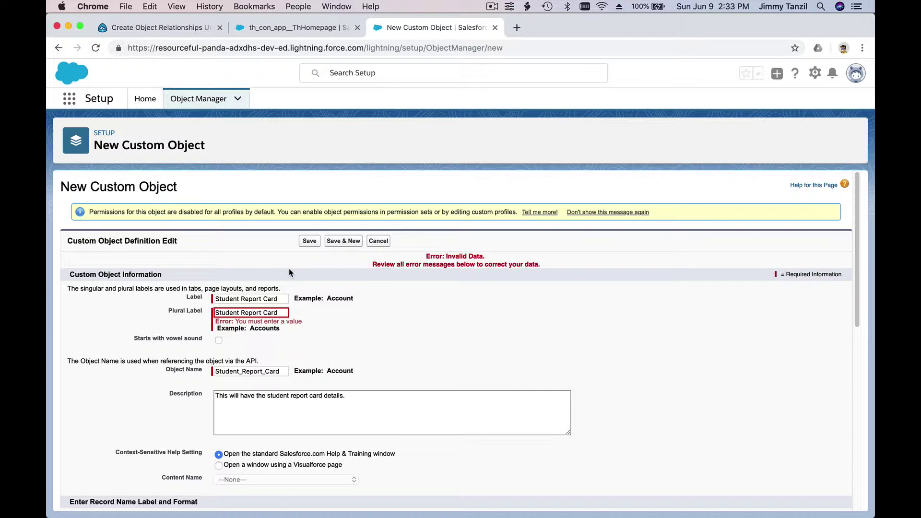
pyautogui.click(309, 241)
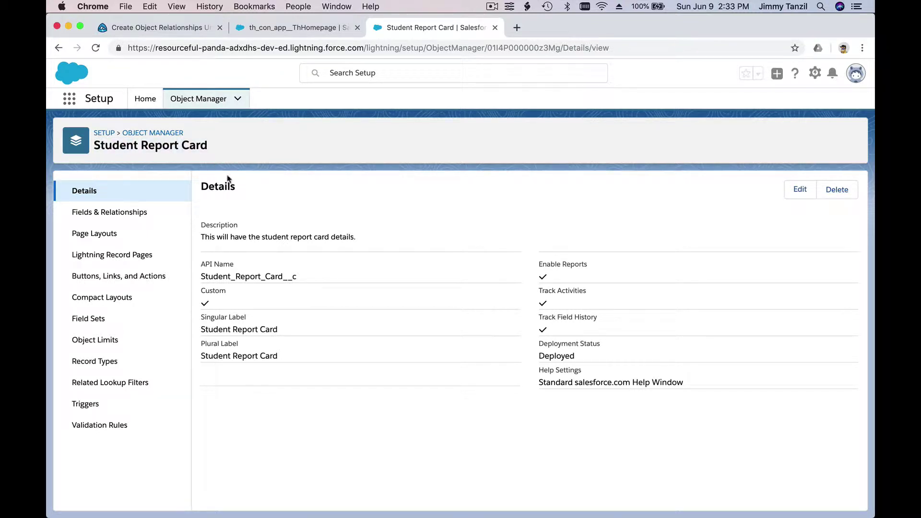
# - Start a new custom field on the Student Report Card object with the Master-Detail Relationship type and proceed to choosing the related object
pyautogui.click(159, 222)
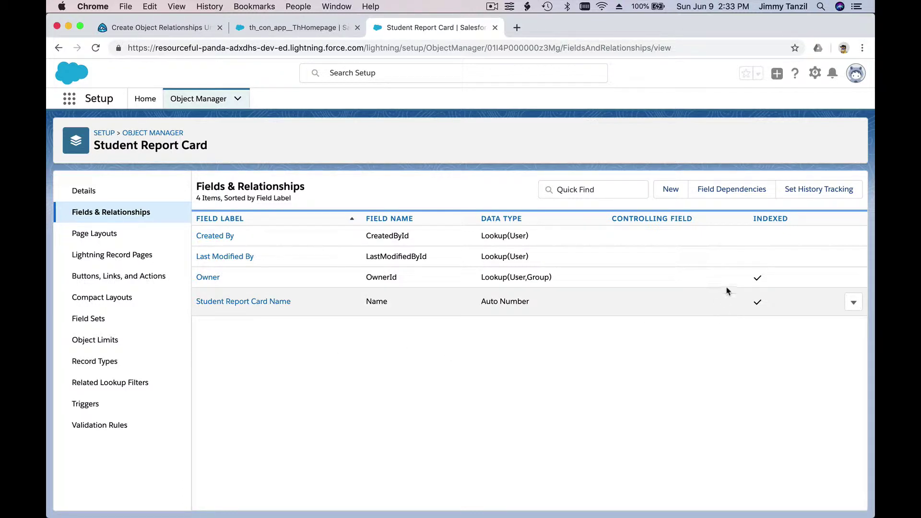
pyautogui.click(671, 190)
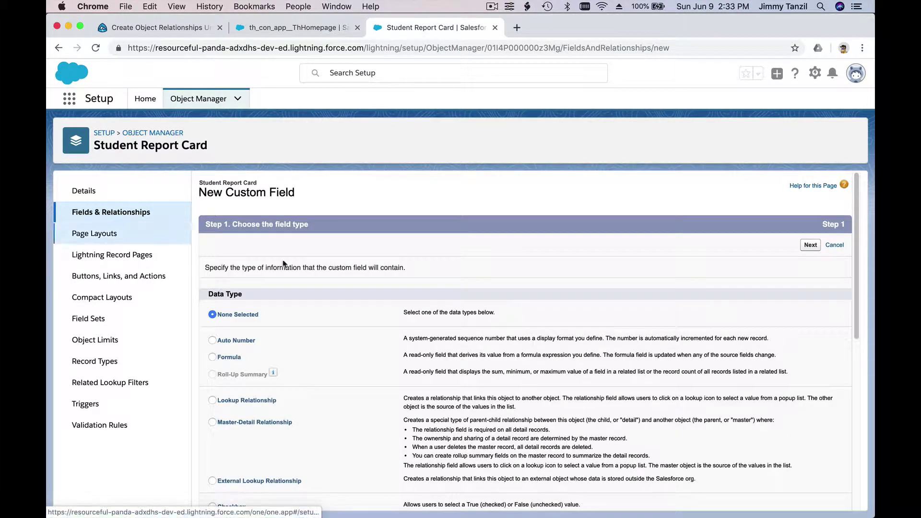
pyautogui.scroll(-3, 300, 269)
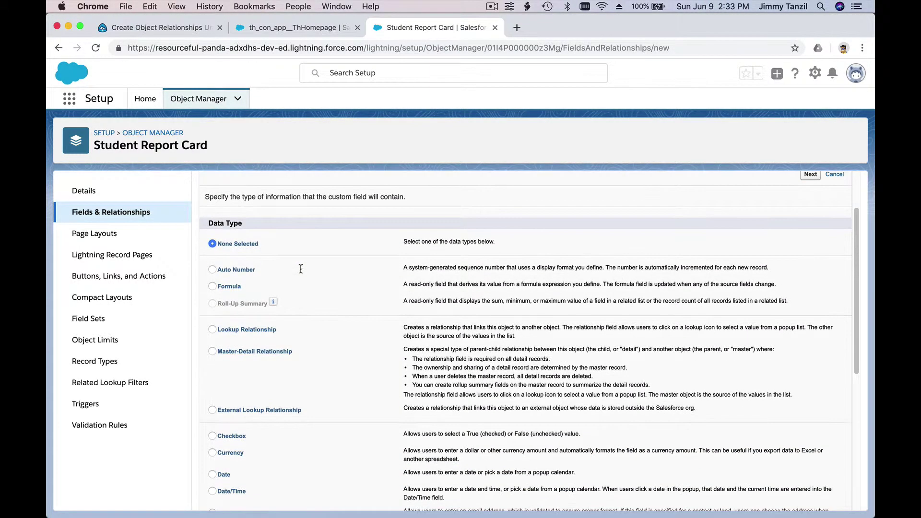
pyautogui.click(279, 352)
pyautogui.scroll(-10, 377, 350)
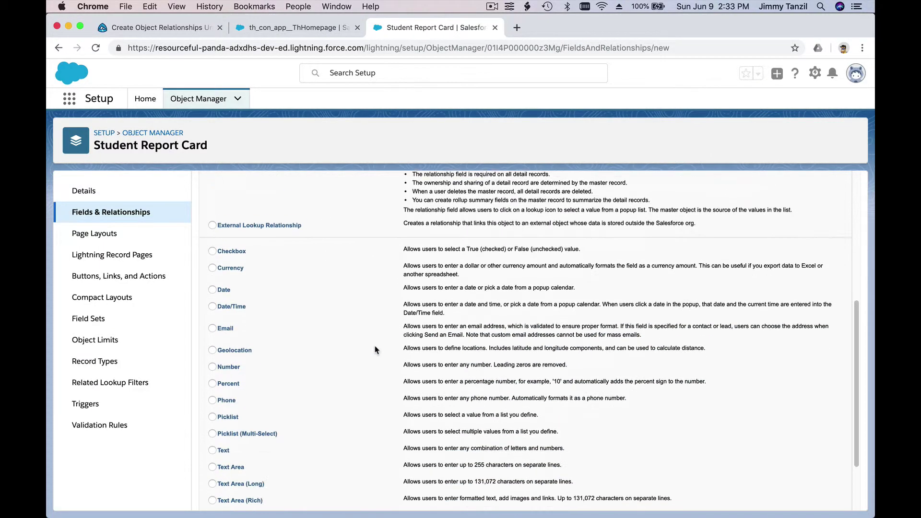
pyautogui.click(810, 497)
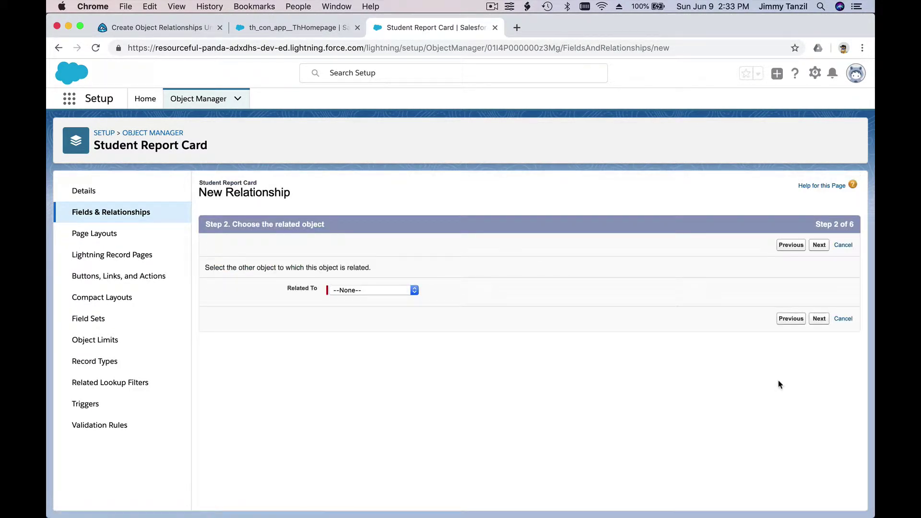
# - Select Student as the object the Student Report Card is related to and proceed to the field's label and name
pyautogui.click(395, 291)
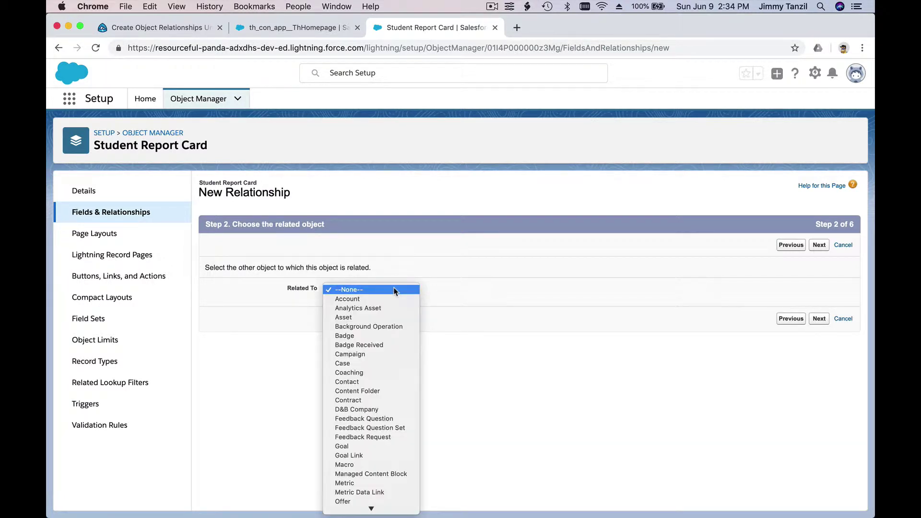
pyautogui.press('s')
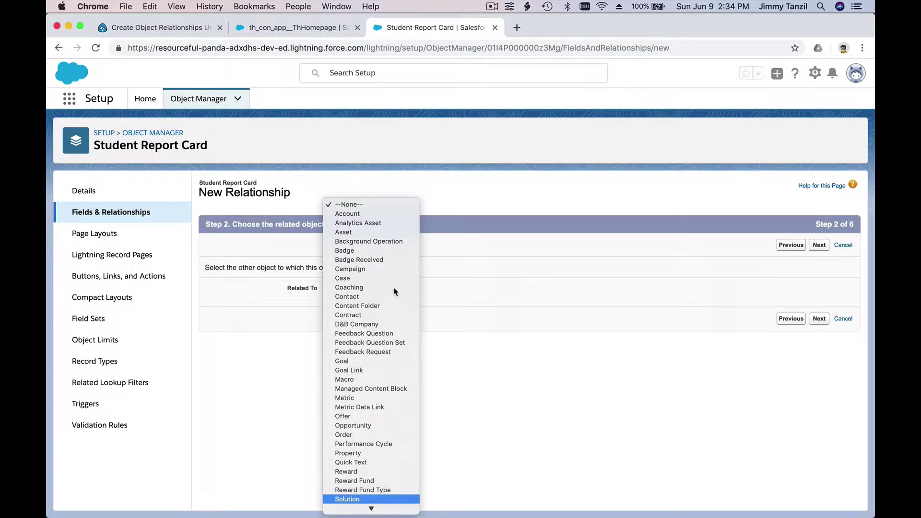
pyautogui.click(387, 478)
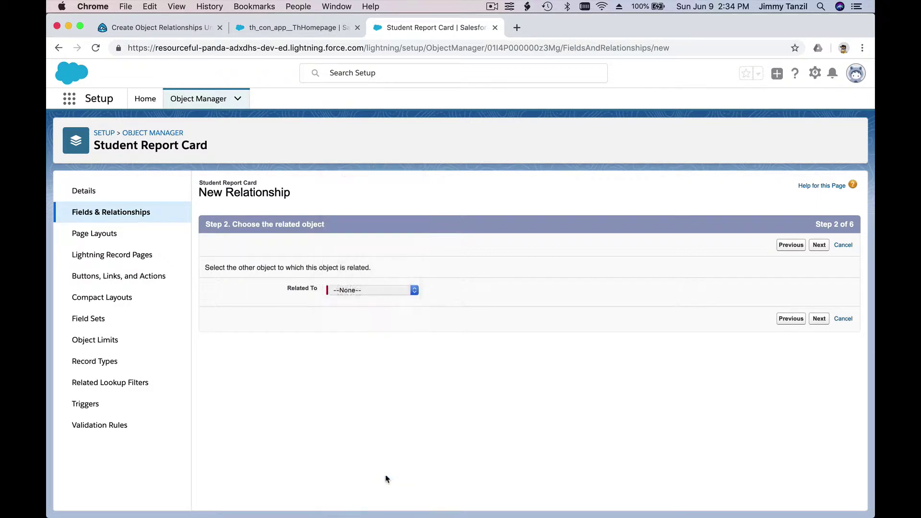
pyautogui.click(819, 319)
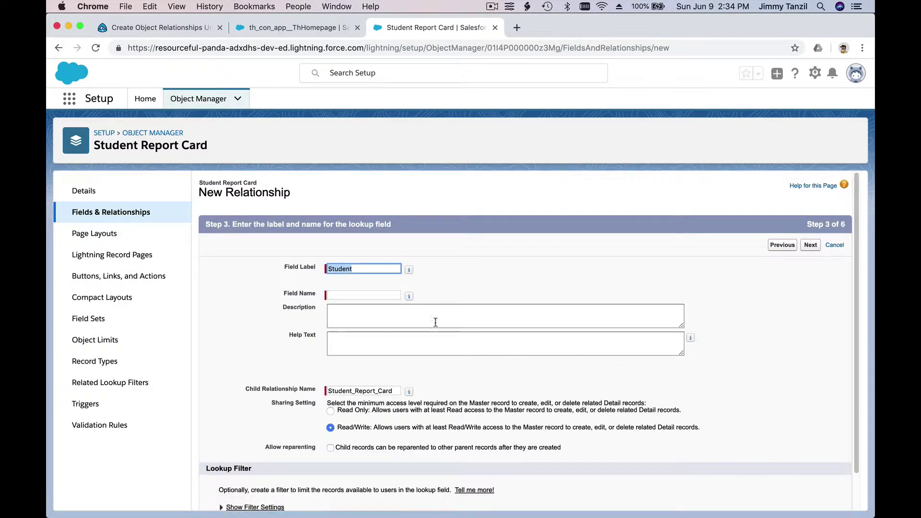
# - Set the relationship's field name to Student and use "The student of whom the report card belongs to." as both description and help text
pyautogui.click(392, 294)
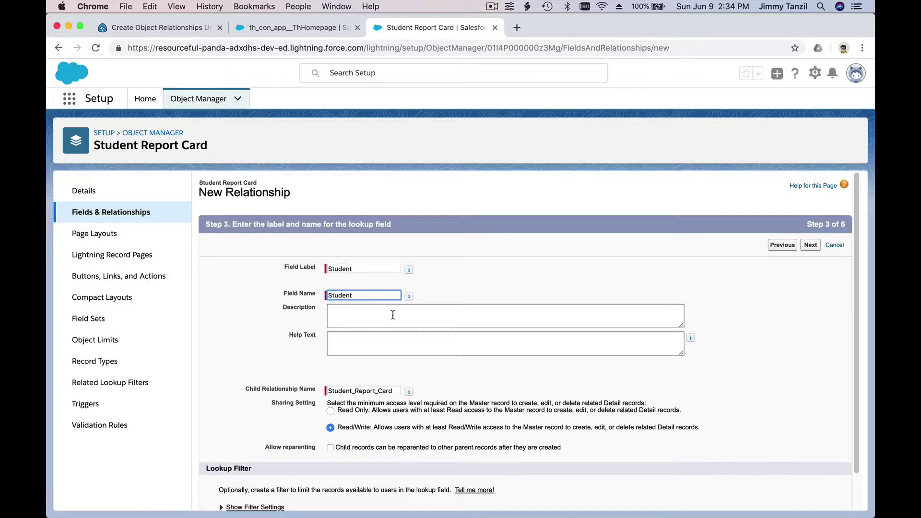
pyautogui.click(392, 315)
pyautogui.write('The s')
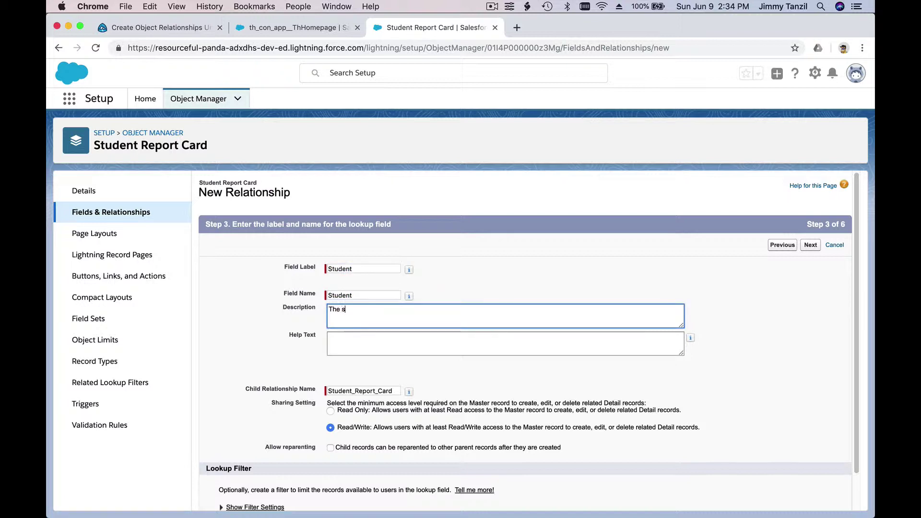
pyautogui.write('tudent of whom the report card ')
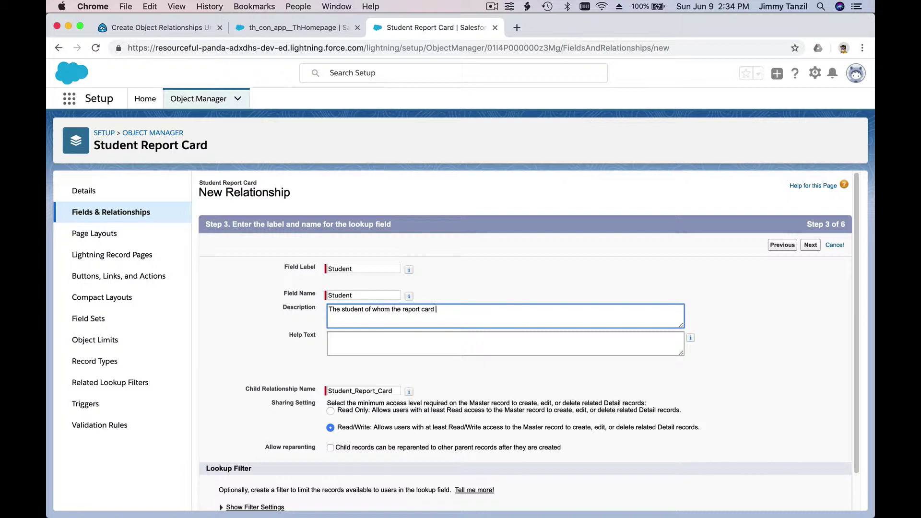
pyautogui.write('belongs to.')
pyautogui.press('super+a')
pyautogui.press('super+c')
pyautogui.press('Tab')
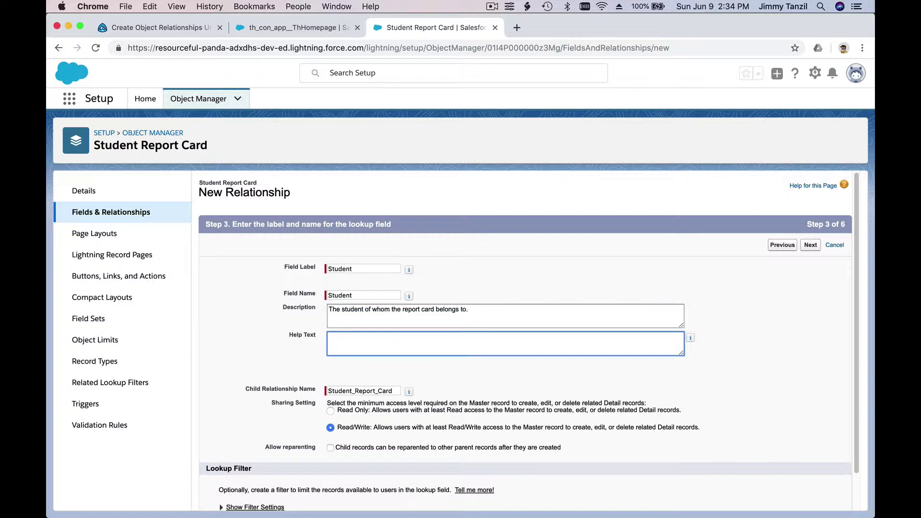
pyautogui.press('super+v')
pyautogui.scroll(-2, 389, 311)
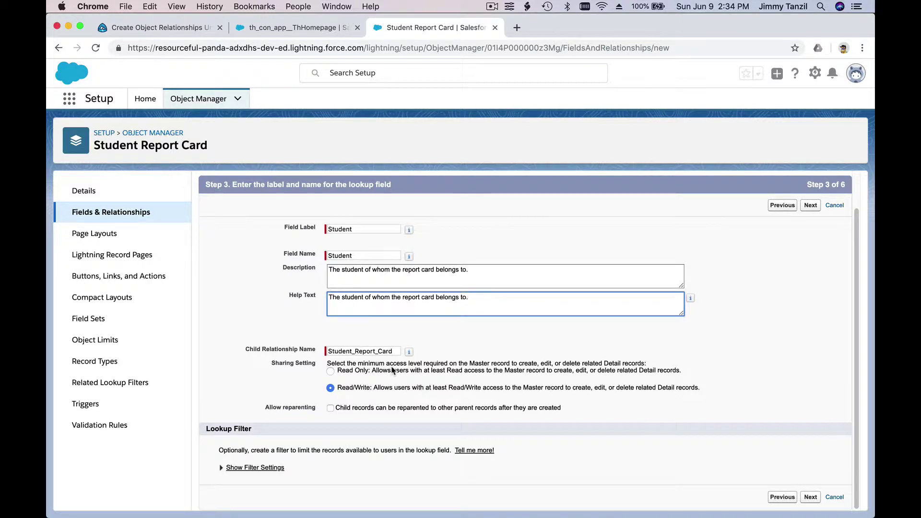
pyautogui.click(751, 333)
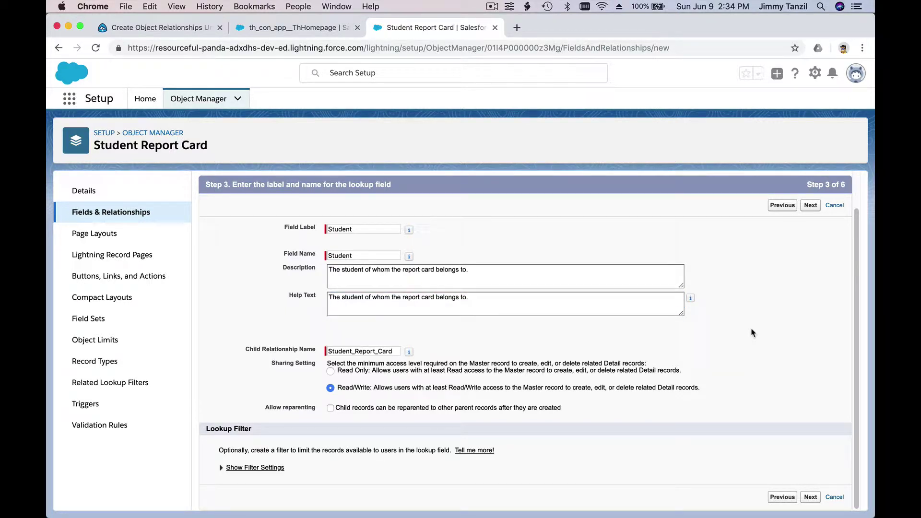
pyautogui.scroll(1, 751, 332)
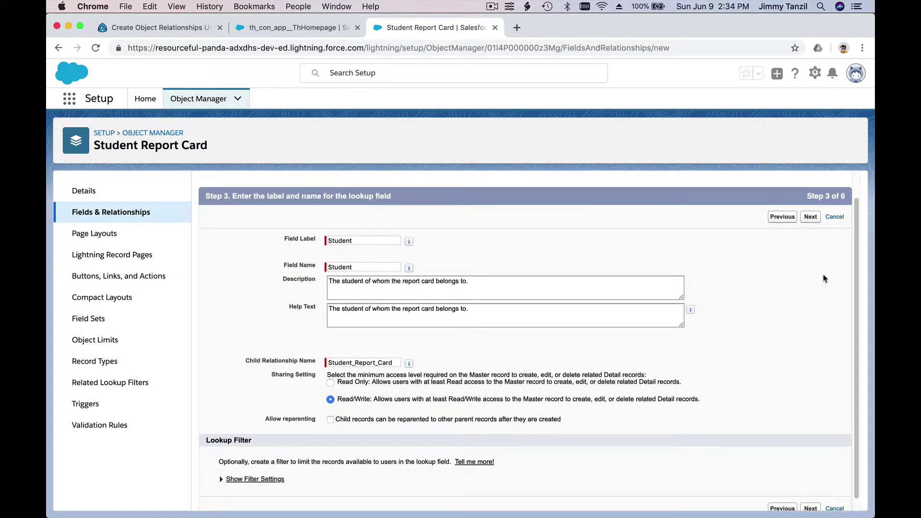
# - Accept the default field-level security, page layout and related list settings, and save the Student master-detail field
pyautogui.click(810, 217)
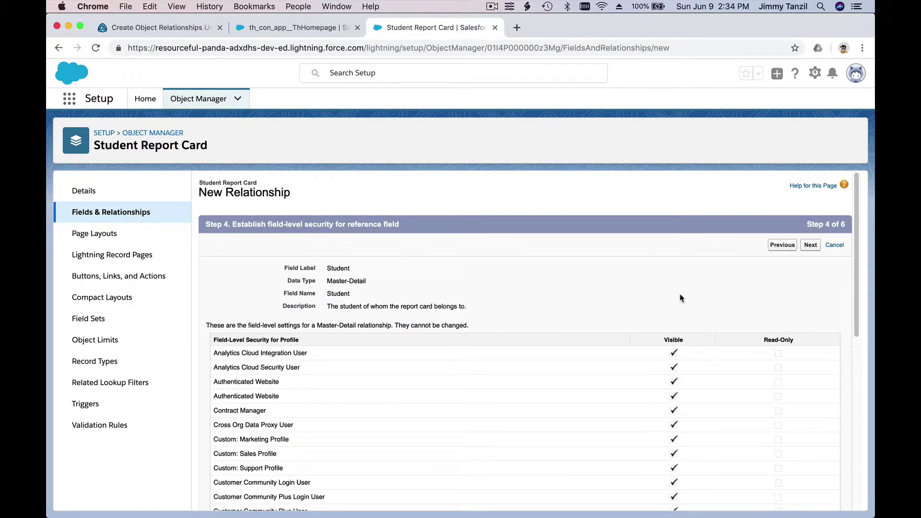
pyautogui.scroll(-10, 678, 297)
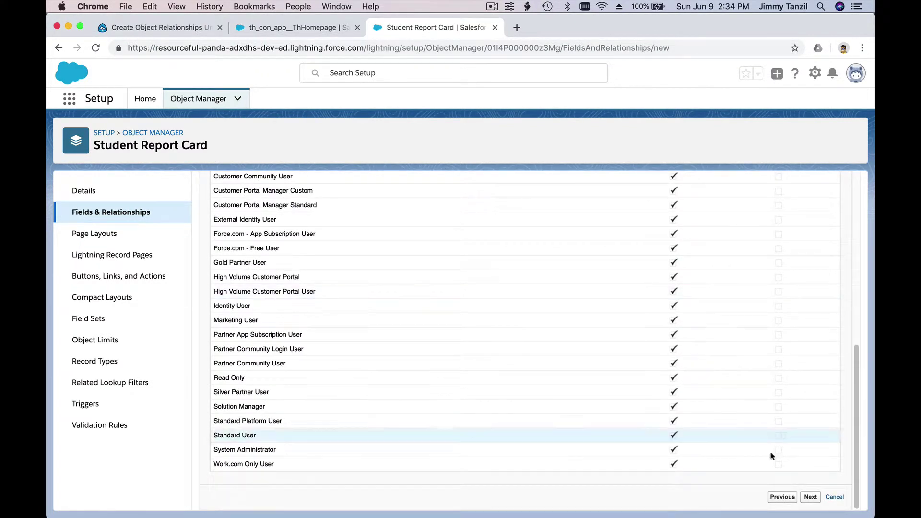
pyautogui.click(810, 496)
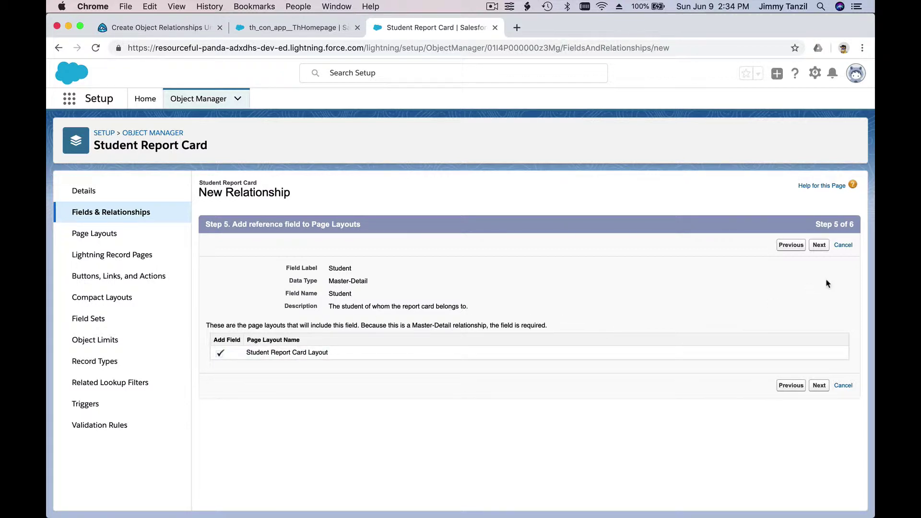
pyautogui.click(820, 245)
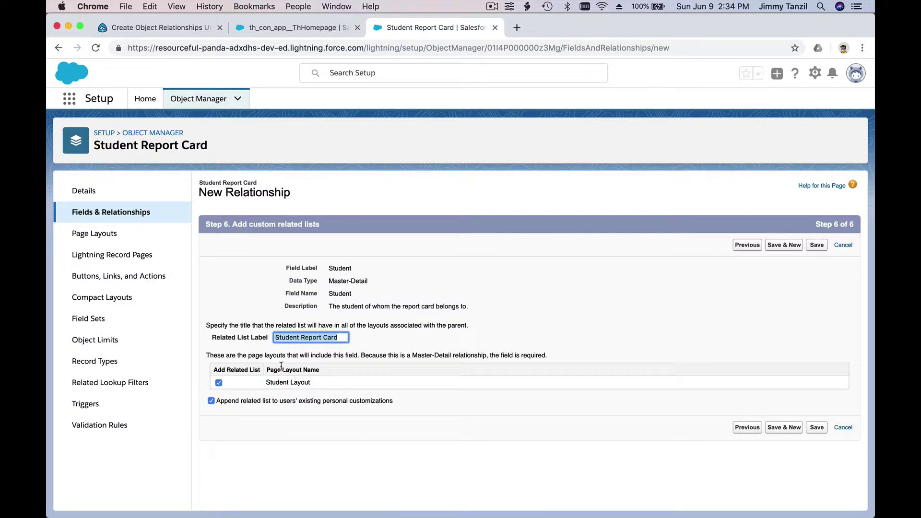
pyautogui.click(461, 352)
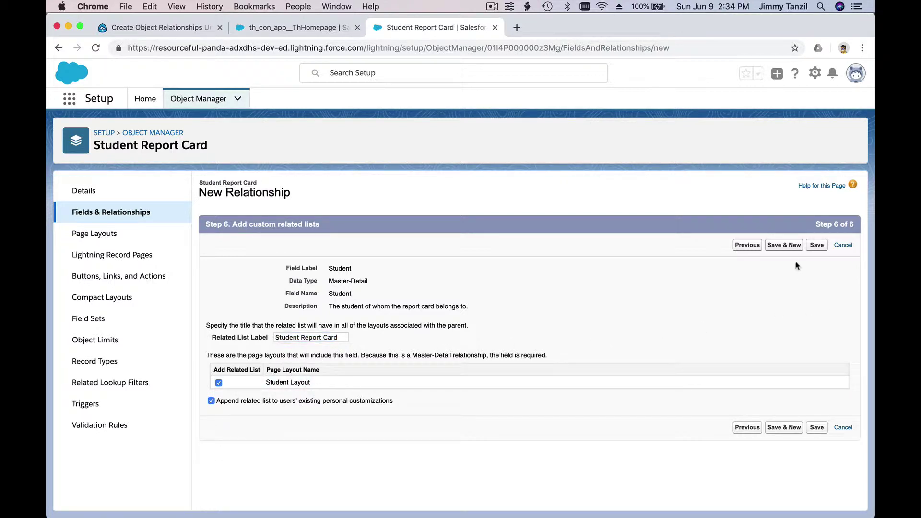
pyautogui.click(814, 248)
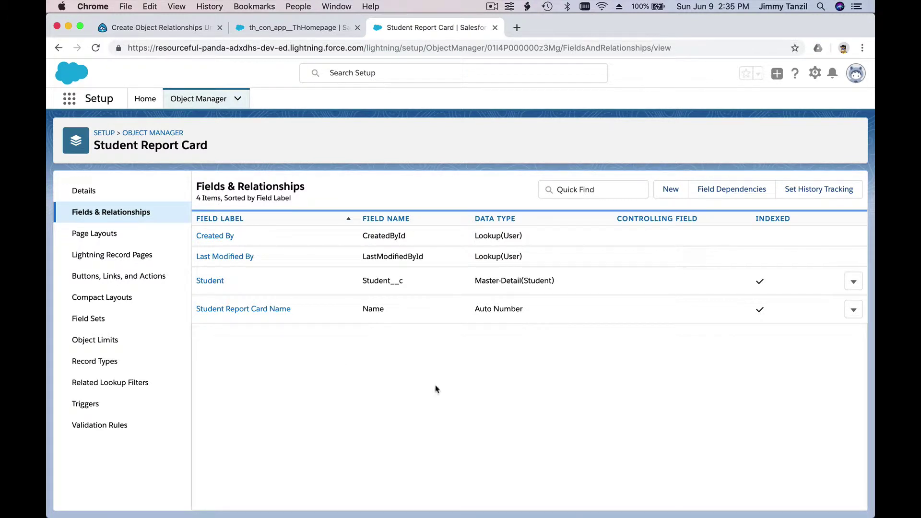
# - Start another custom field on the Student Report Card object with the Picklist type and proceed to its details
pyautogui.click(671, 190)
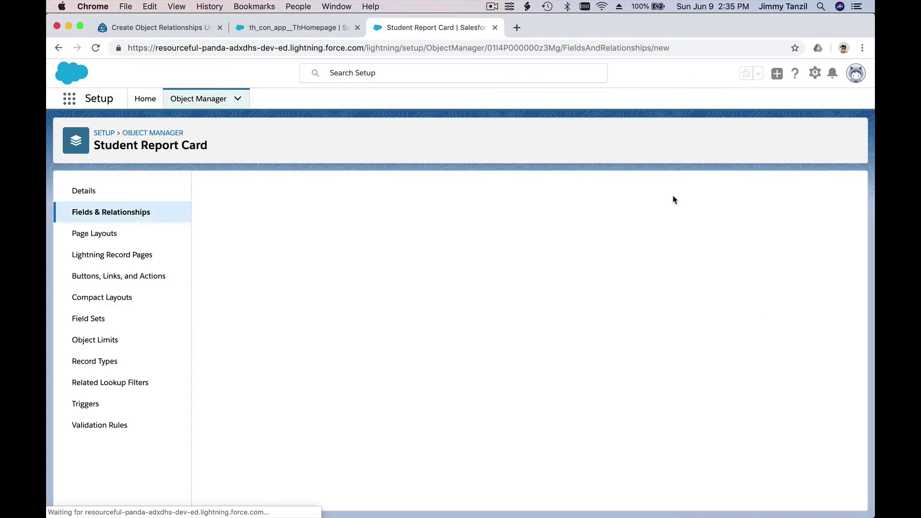
pyautogui.scroll(-6, 456, 277)
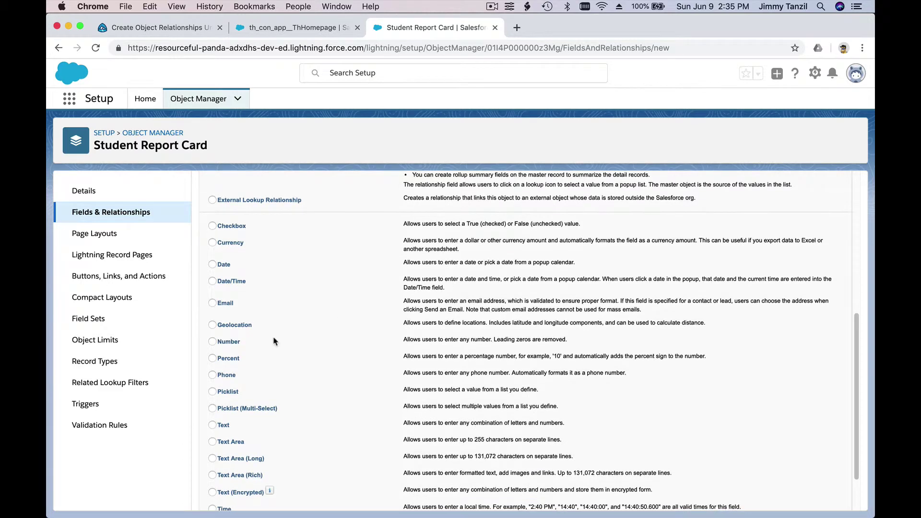
pyautogui.scroll(-1, 268, 370)
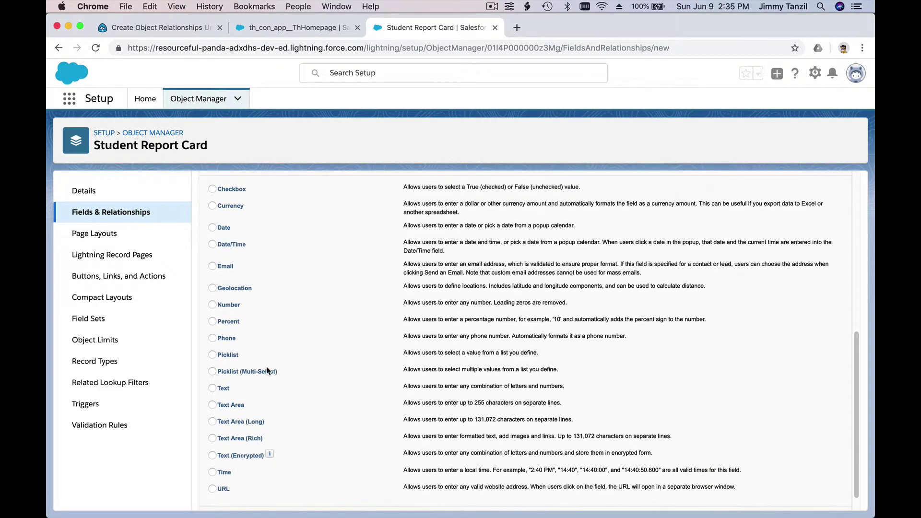
pyautogui.click(239, 356)
pyautogui.scroll(-1, 370, 367)
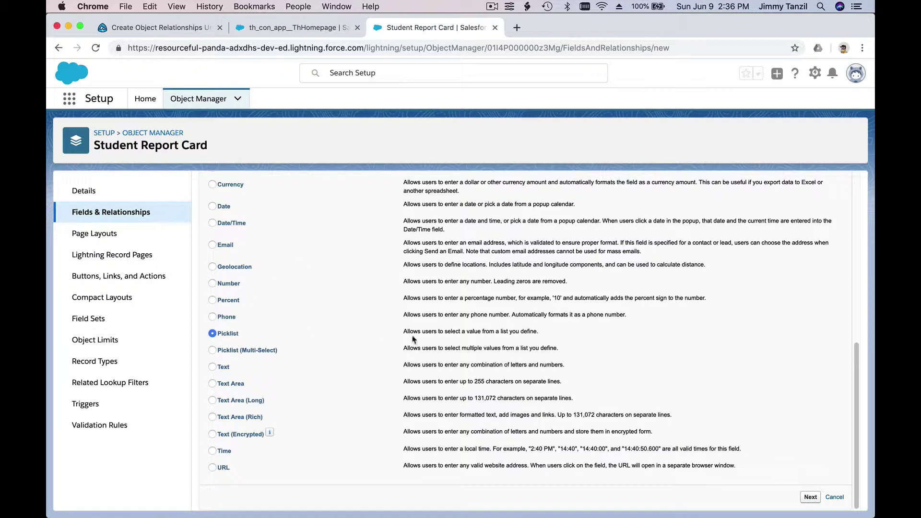
pyautogui.click(810, 498)
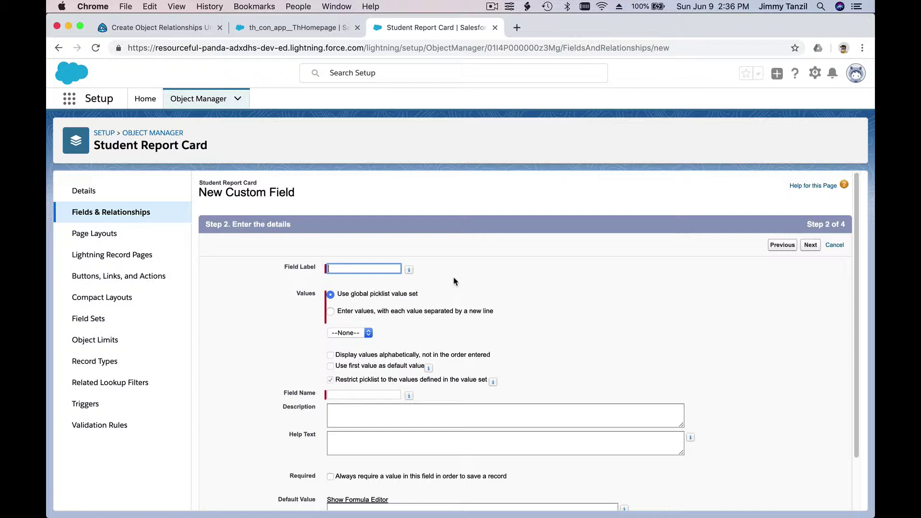
pyautogui.write('Subject')
pyautogui.press('BackSpace')
pyautogui.press('BackSpace')
pyautogui.press('BackSpace')
pyautogui.press('BackSpace')
pyautogui.press('BackSpace')
pyautogui.press('BackSpace')
pyautogui.press('BackSpace')
# - Label the picklist Class, enter its own values English, Math, History, Music and Physical Education on separate lines, and display them alphabetically
pyautogui.write('Class')
pyautogui.click(440, 313)
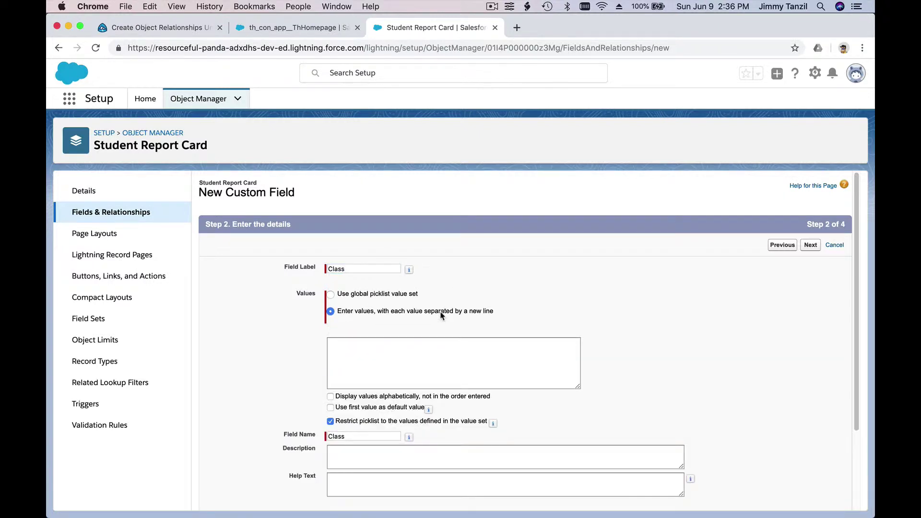
pyautogui.click(422, 346)
pyautogui.write('English')
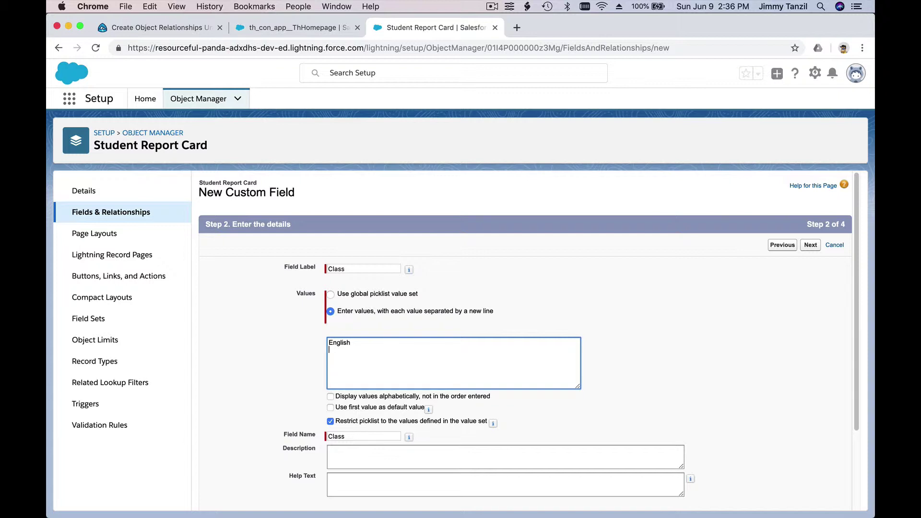
pyautogui.press('Return')
pyautogui.write('Math ')
pyautogui.write('History ')
pyautogui.write('Music ')
pyautogui.write('P')
pyautogui.write('hysical Edu')
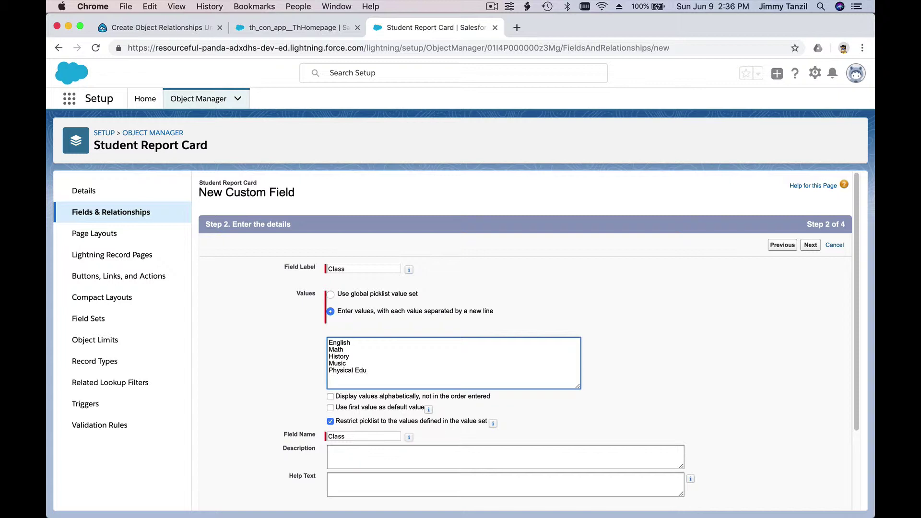
pyautogui.write('cation')
pyautogui.click(391, 398)
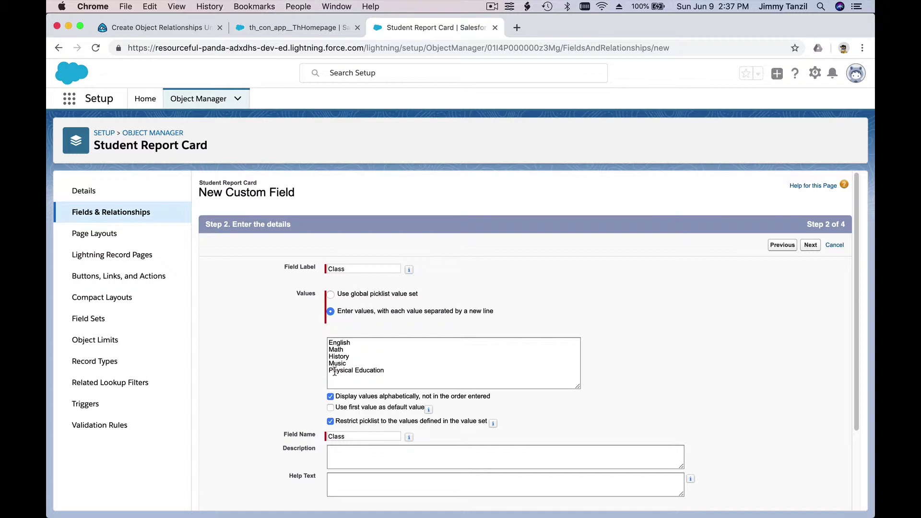
# - Describe the Class field as "The class being taught." and enter "The student of whom the report card belongs to." as its help text
pyautogui.scroll(-2, 335, 374)
pyautogui.scroll(-3, 335, 374)
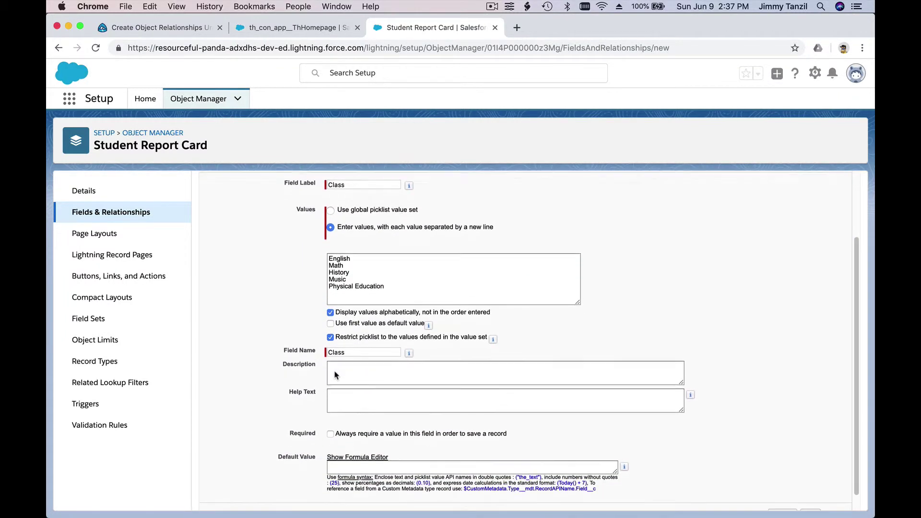
pyautogui.click(364, 352)
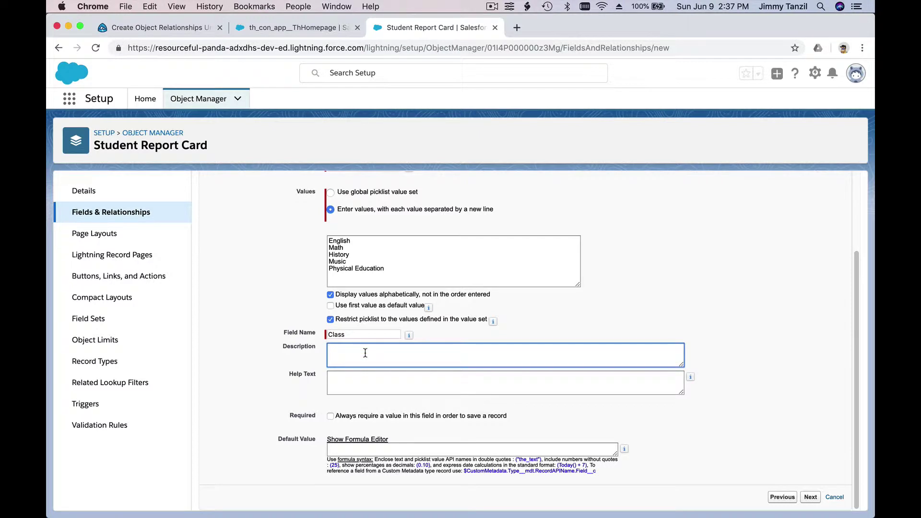
pyautogui.write('The class being tought.')
pyautogui.rightClick(384, 352)
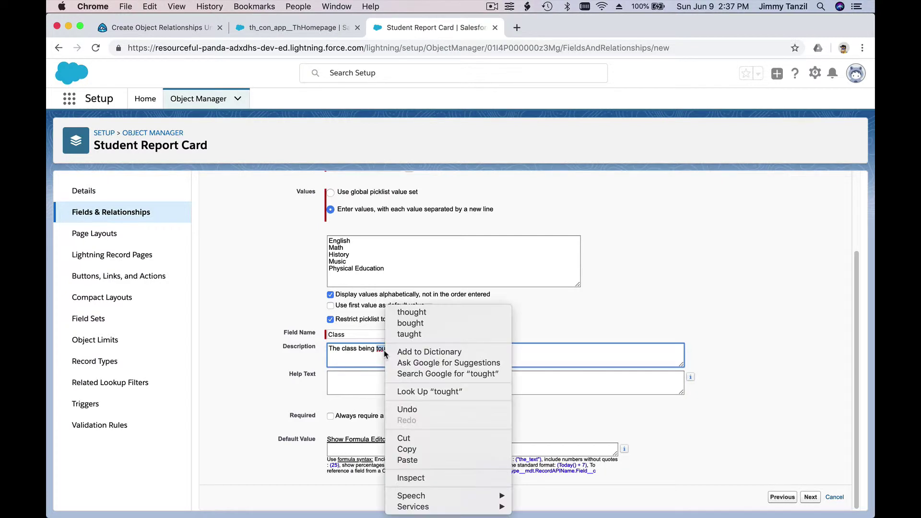
pyautogui.click(409, 334)
pyautogui.press('super+a')
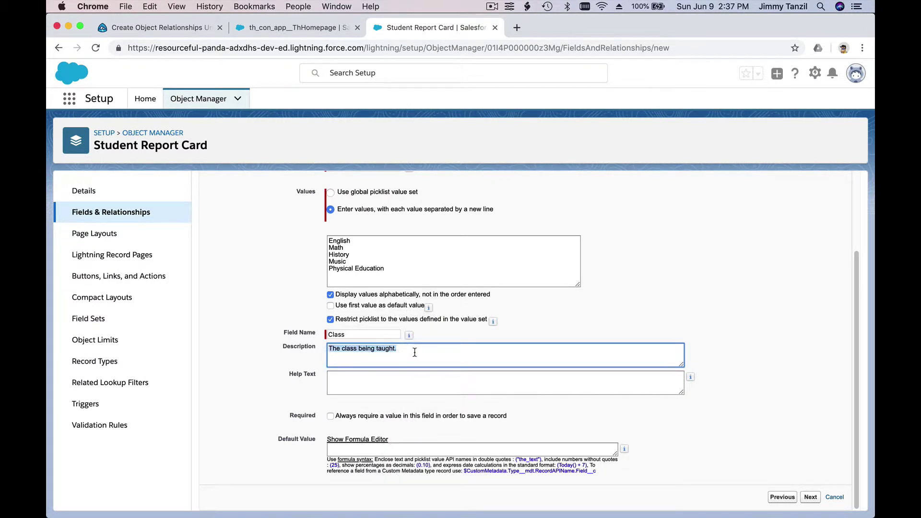
pyautogui.click(413, 387)
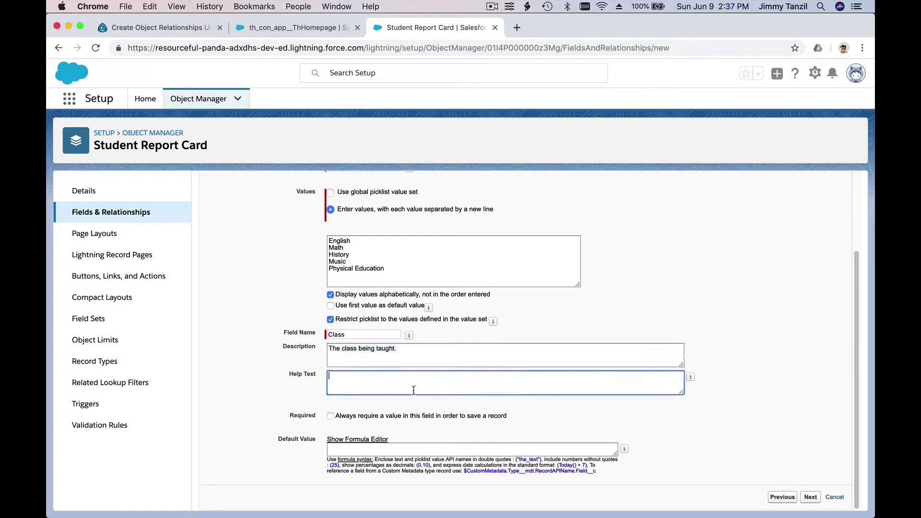
pyautogui.write('The student of whom the report card belongs to.')
pyautogui.click(417, 405)
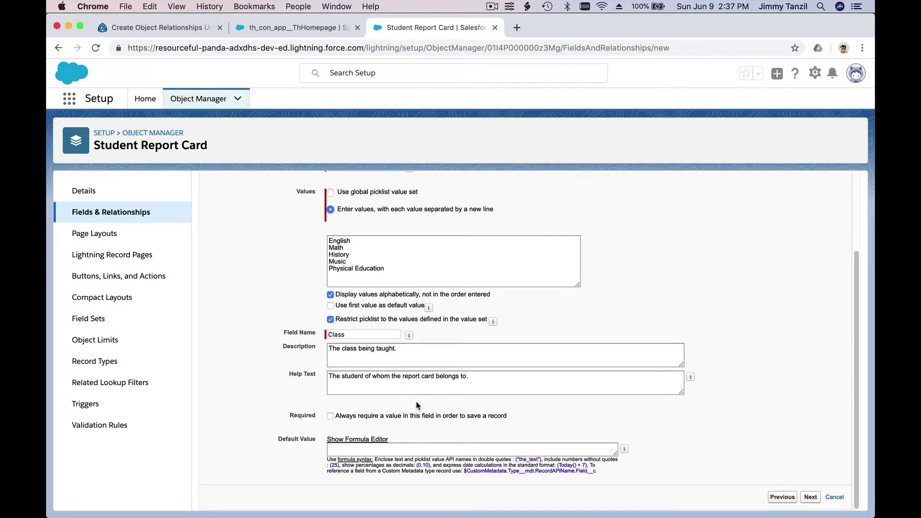
# - Make the Class field always required, accept the default field-level security and page layout, and save the field
pyautogui.click(330, 416)
pyautogui.click(809, 496)
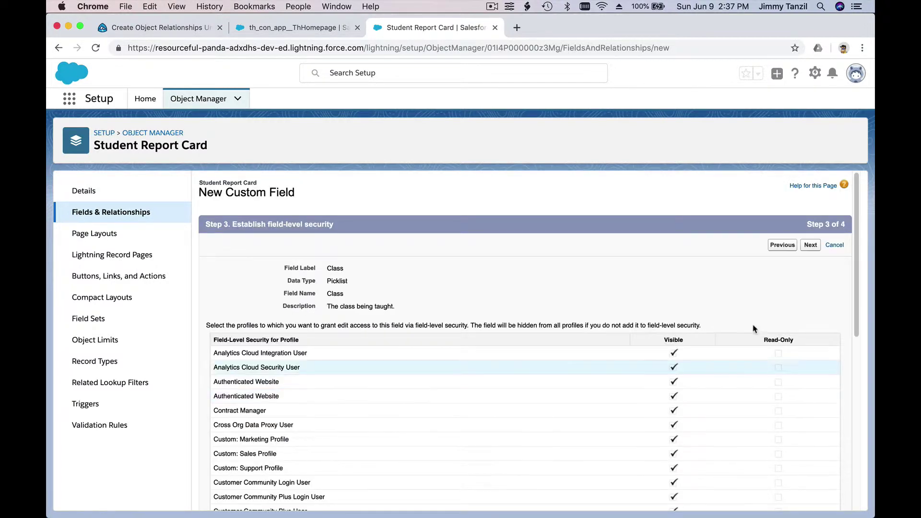
pyautogui.click(810, 245)
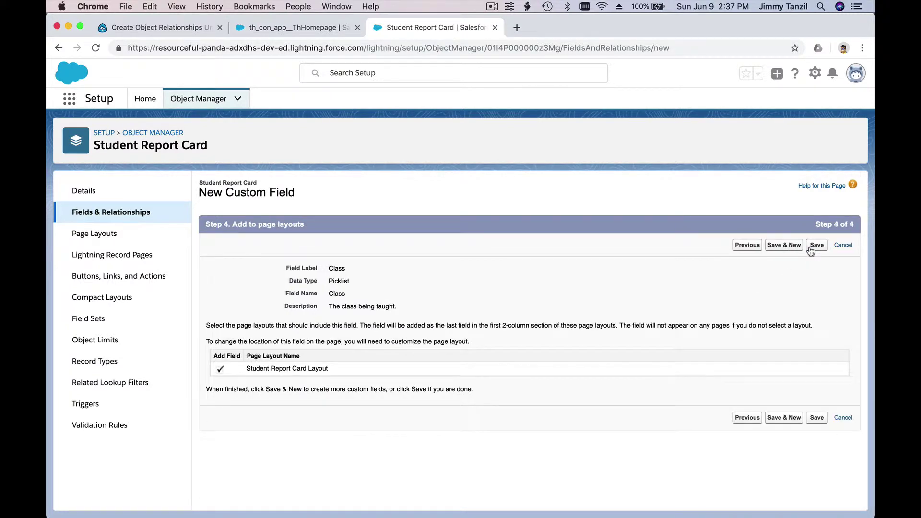
pyautogui.click(815, 245)
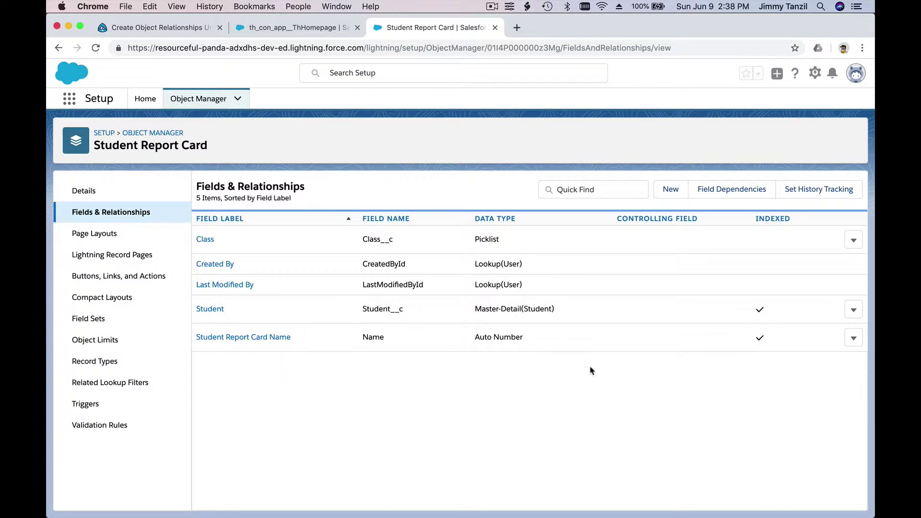
# - Begin a further custom field on the Student Report Card object, choose Picklist as its data type, and continue to the field details
pyautogui.click(671, 189)
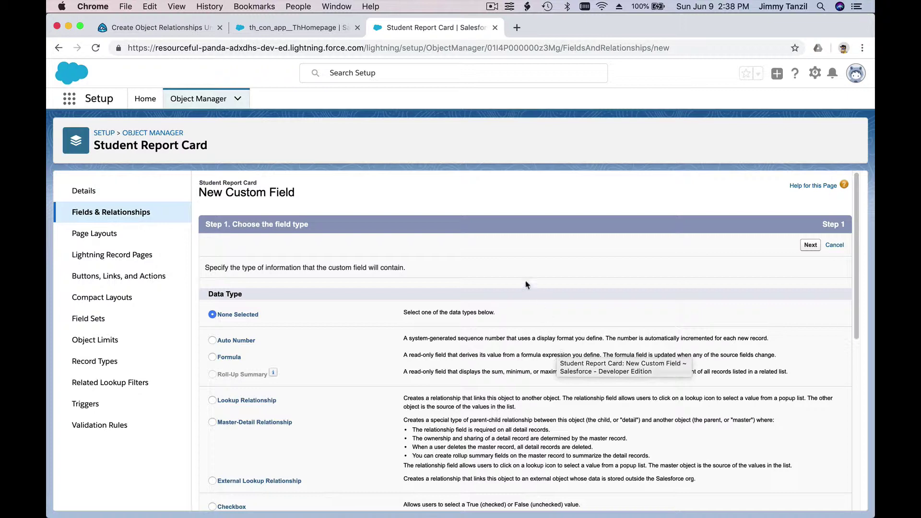
pyautogui.scroll(-2, 528, 286)
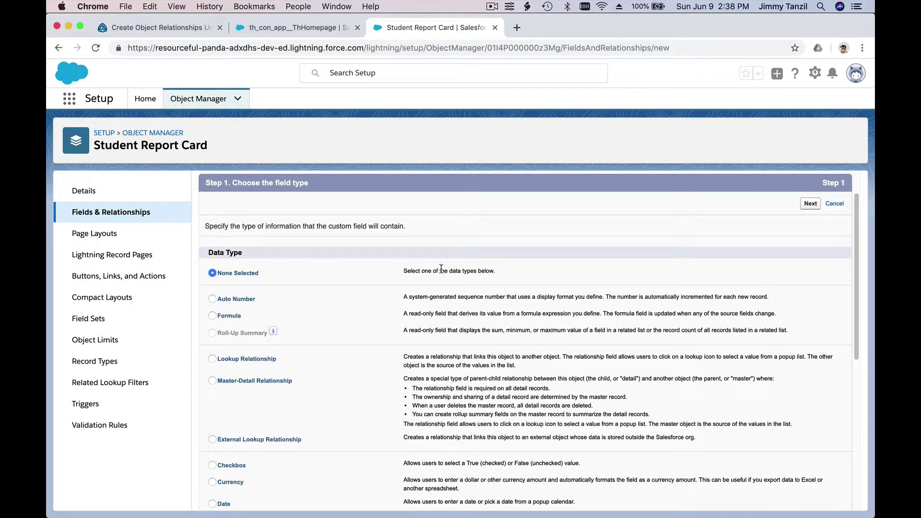
pyautogui.scroll(-1, 441, 268)
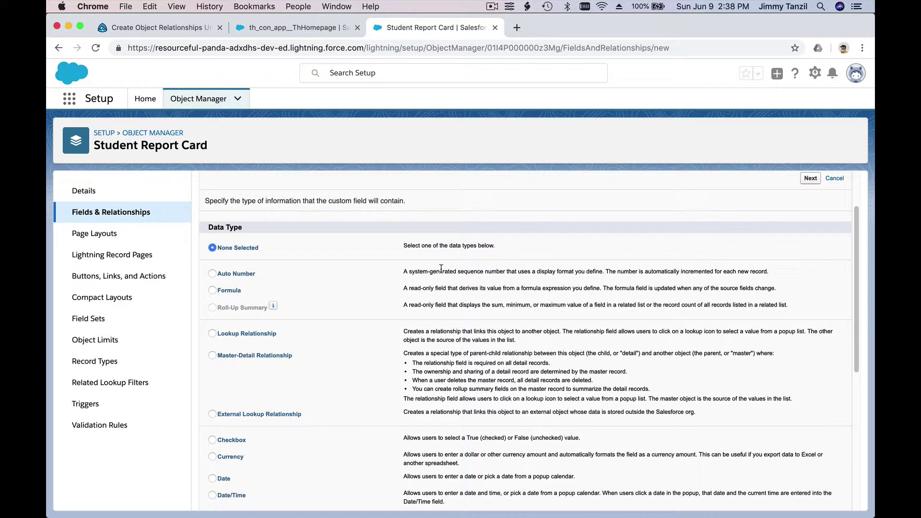
pyautogui.scroll(-5, 440, 269)
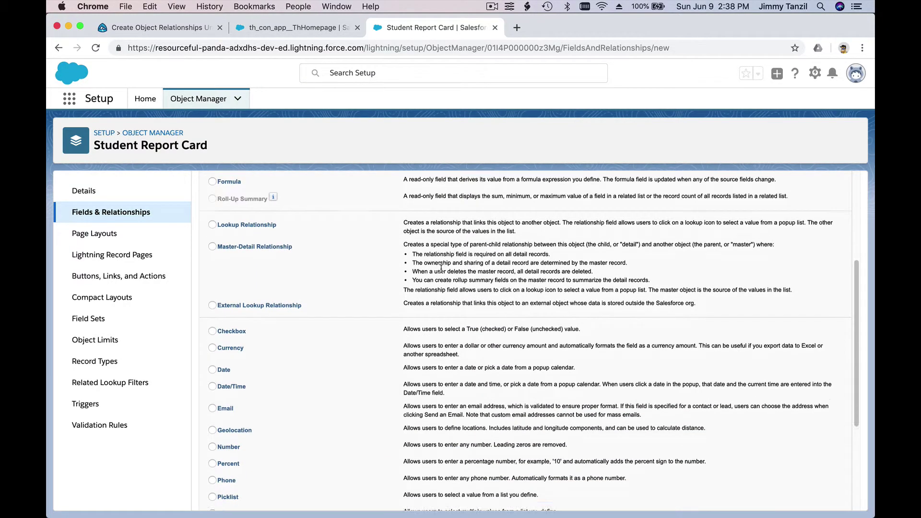
pyautogui.scroll(-2, 441, 268)
pyautogui.scroll(-3, 296, 367)
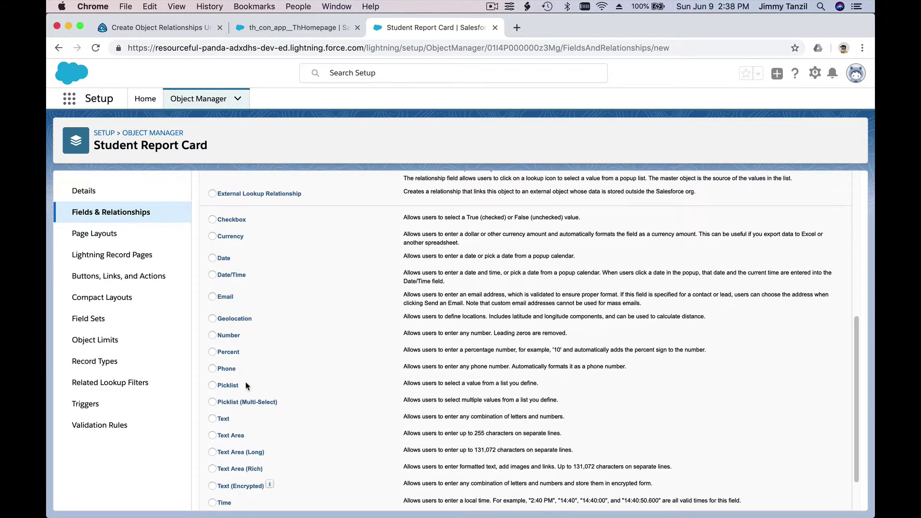
pyautogui.click(232, 386)
pyautogui.scroll(-3, 505, 387)
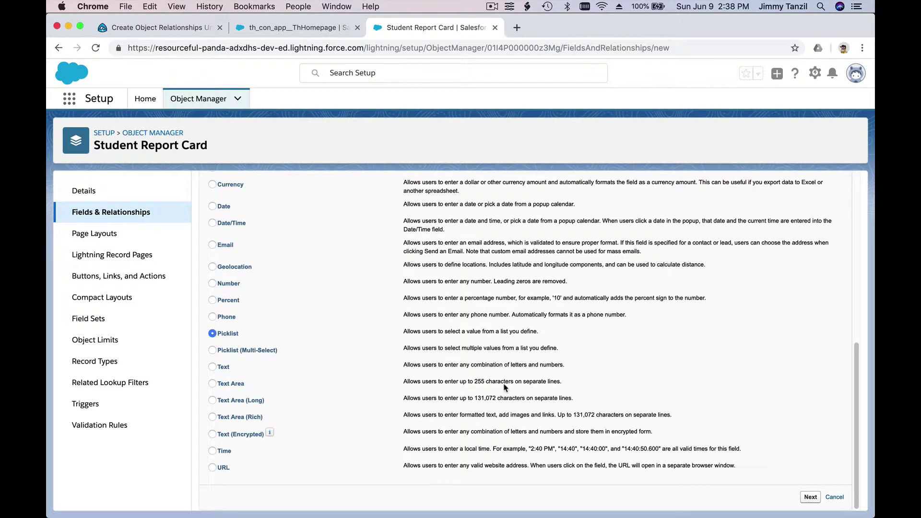
pyautogui.click(810, 496)
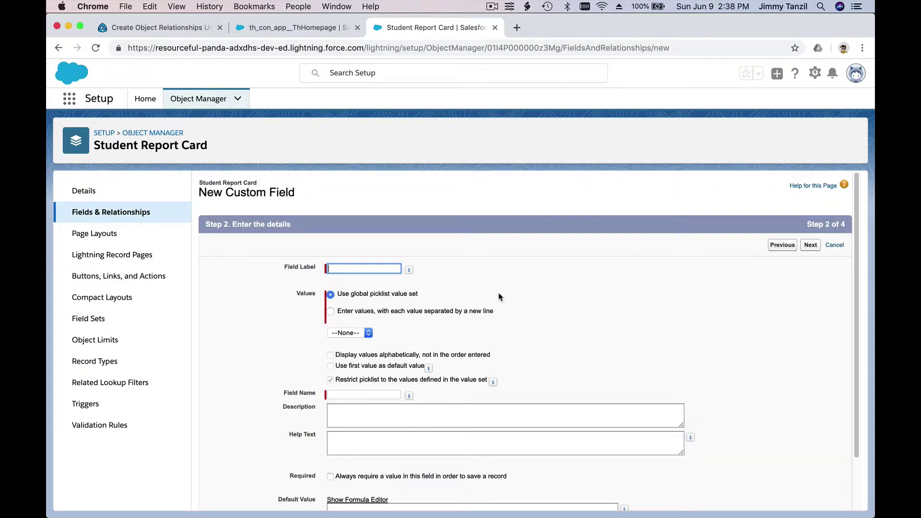
# - Label the picklist Grade and enter its own values 1 through 12, each on a separate line
pyautogui.click(386, 268)
pyautogui.write('Grade')
pyautogui.click(382, 311)
pyautogui.click(378, 342)
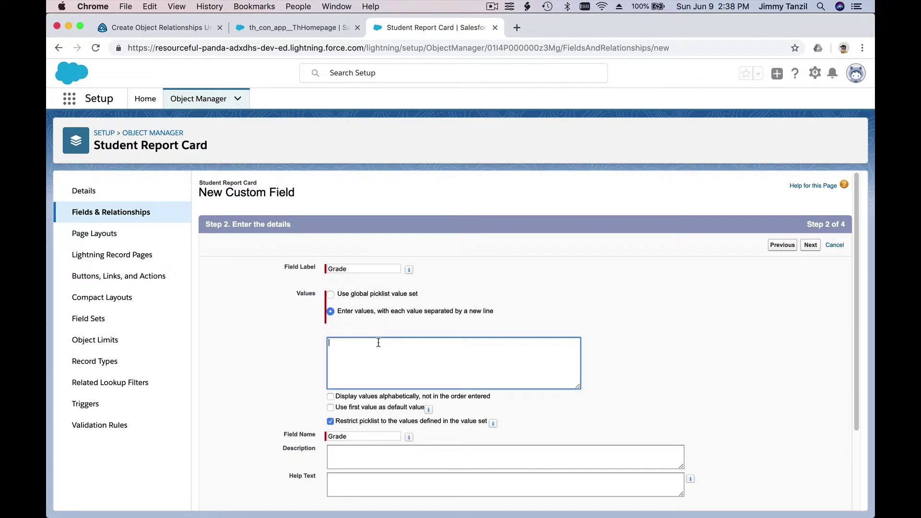
pyautogui.write('1')
pyautogui.write(' 2 3 4 5 6 7')
pyautogui.write(' 8 9 0')
pyautogui.write('10 11 12')
pyautogui.scroll(-1, 409, 406)
pyautogui.scroll(-2, 408, 403)
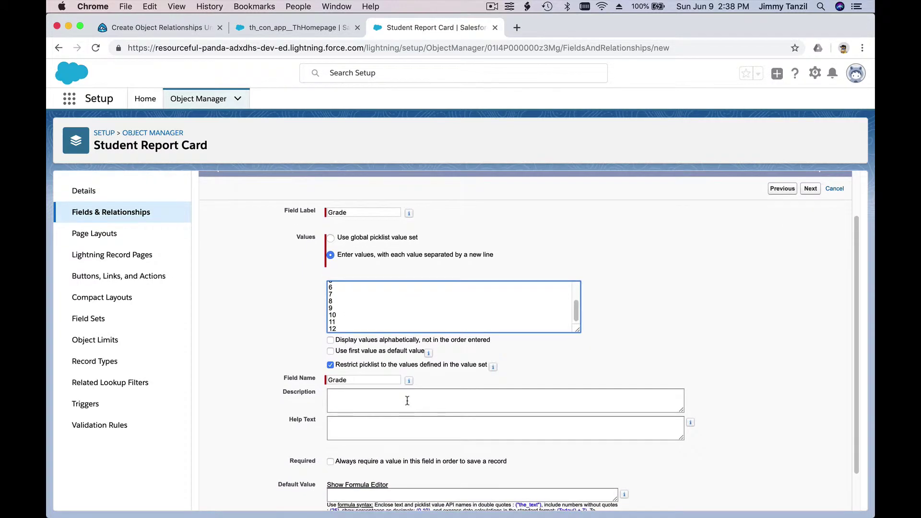
# - Enter "The grade of the student" as both the description and the help text of the Grade field, and continue to field-level security
pyautogui.click(406, 361)
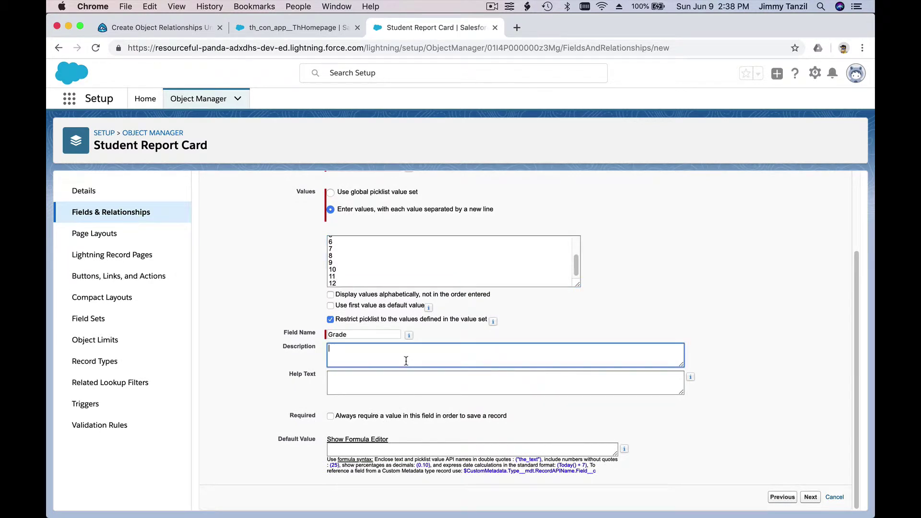
pyautogui.write('The grade')
pyautogui.write(' tge')
pyautogui.press('BackSpace')
pyautogui.press('BackSpace')
pyautogui.write('he studen')
pyautogui.press('BackSpace')
pyautogui.press('BackSpace')
pyautogui.press('BackSpace')
pyautogui.press('BackSpace')
pyautogui.press('BackSpace')
pyautogui.press('BackSpace')
pyautogui.press('BackSpace')
pyautogui.press('BackSpace')
pyautogui.press('BackSpace')
pyautogui.write('of the student')
pyautogui.press('super+a')
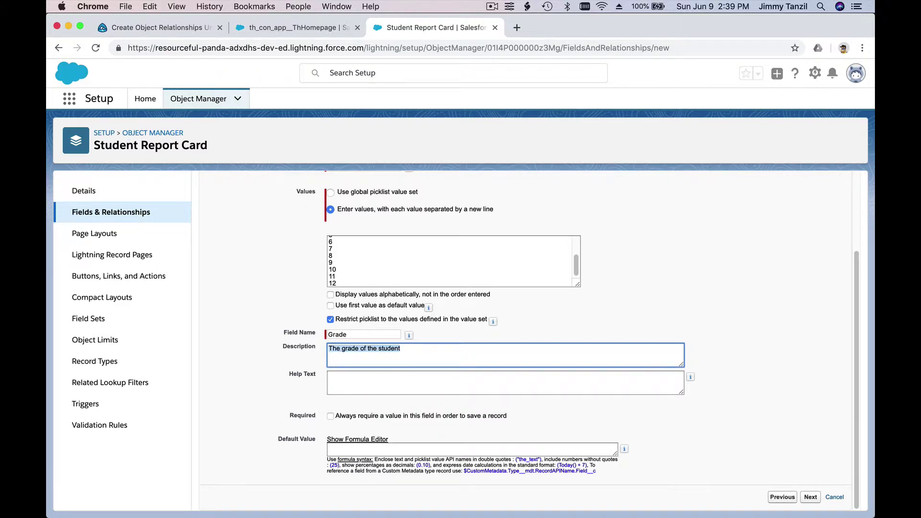
pyautogui.press('super+c')
pyautogui.click(413, 390)
pyautogui.press('super+v')
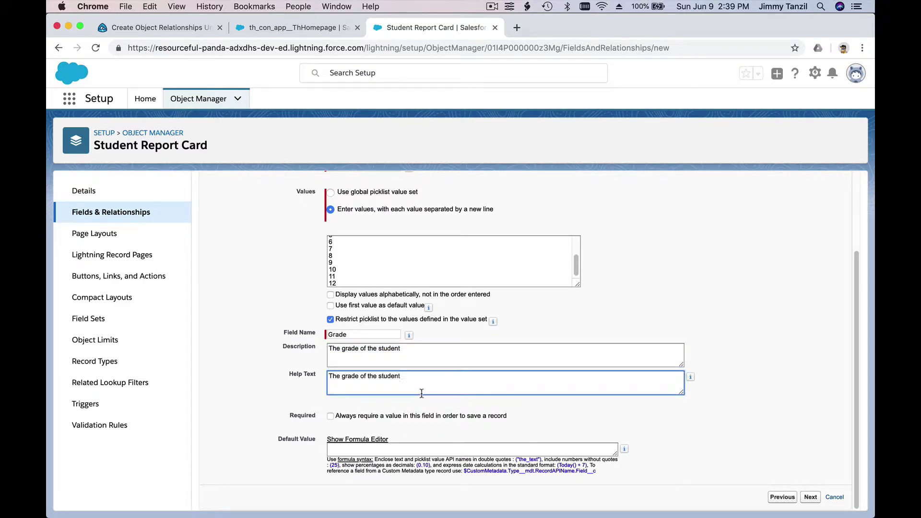
pyautogui.click(774, 458)
pyautogui.click(819, 498)
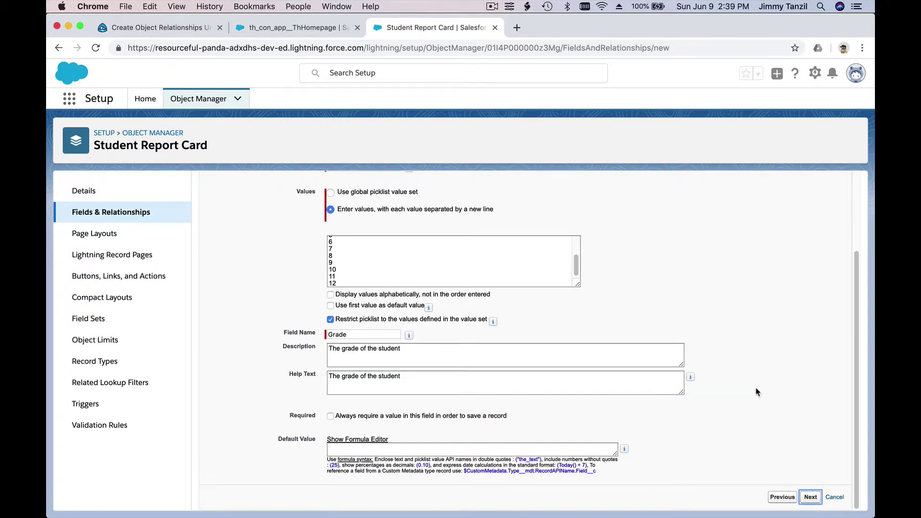
# - Make the Grade field visible to all profiles, keep it on the Student Report Card Layout, and save the field
pyautogui.click(622, 342)
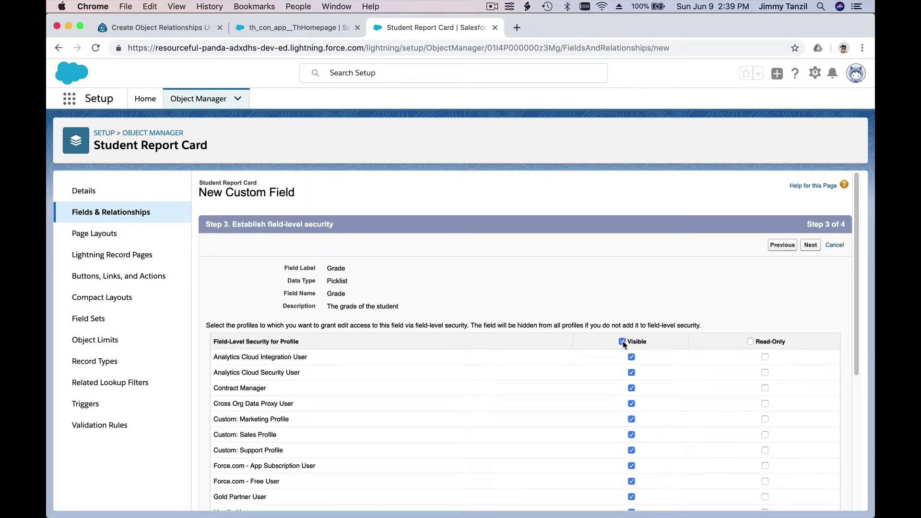
pyautogui.scroll(-5, 693, 305)
pyautogui.scroll(-2, 693, 306)
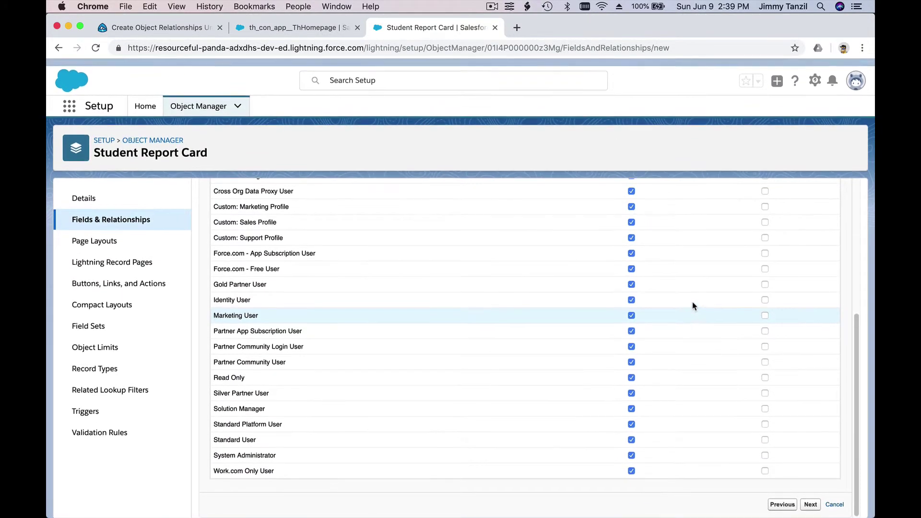
pyautogui.scroll(5, 693, 306)
pyautogui.click(808, 245)
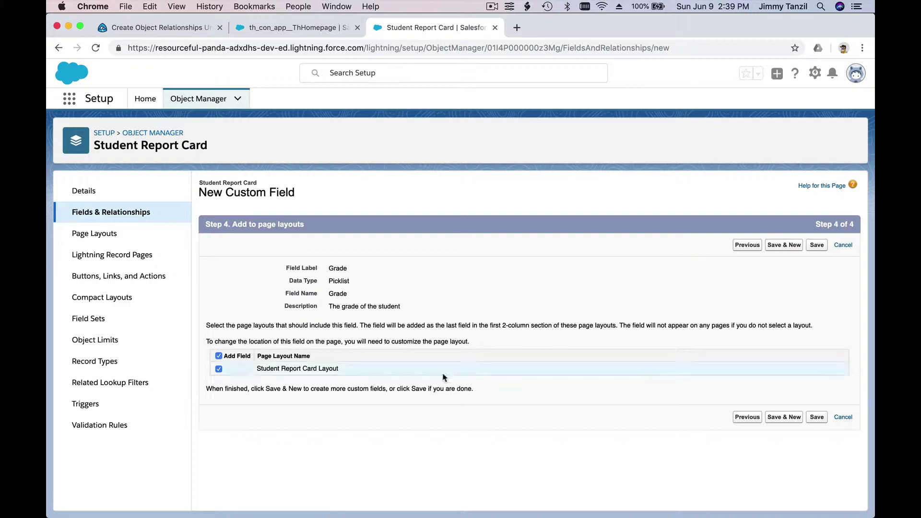
pyautogui.click(817, 245)
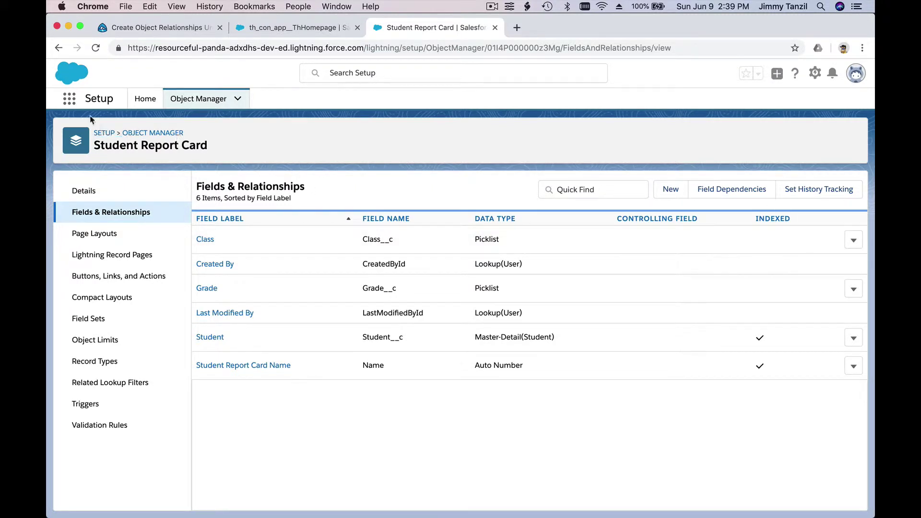
# - Find the Students list among the apps and items, open the second student's record, and show its related report cards
pyautogui.click(69, 101)
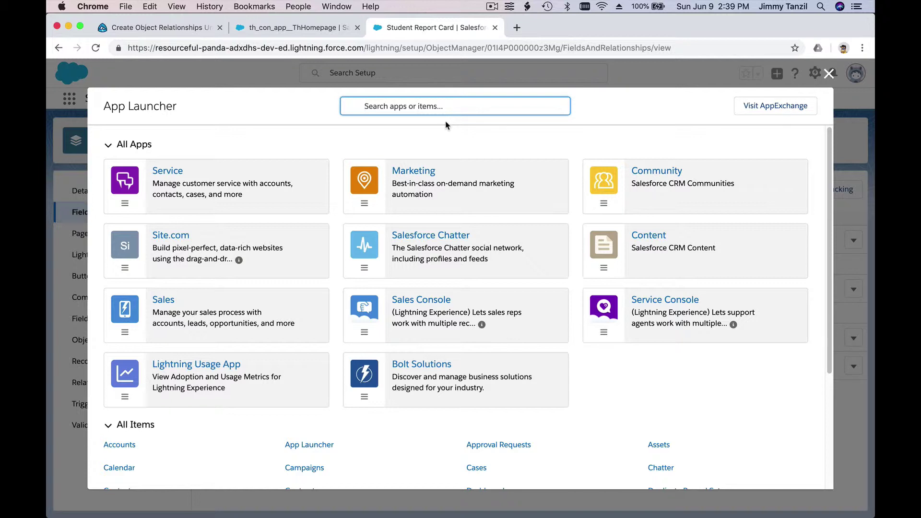
pyautogui.write('Students')
pyautogui.click(122, 195)
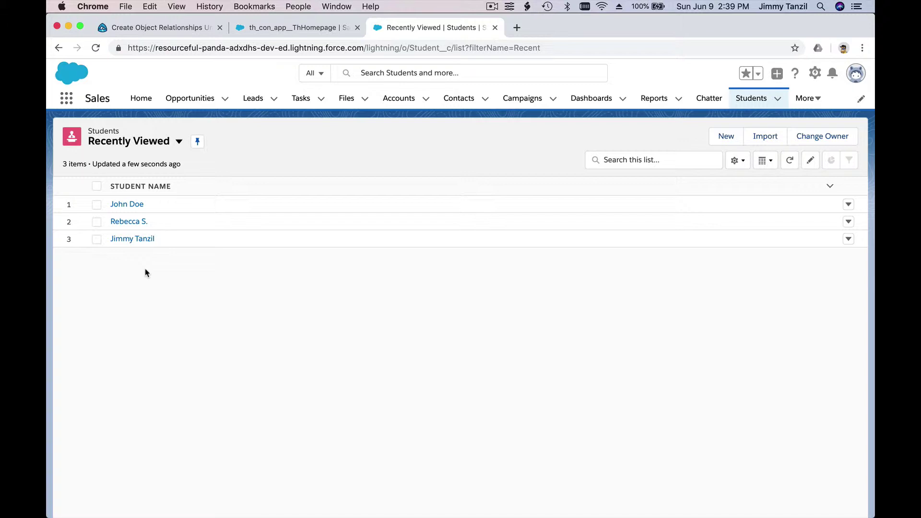
pyautogui.click(129, 222)
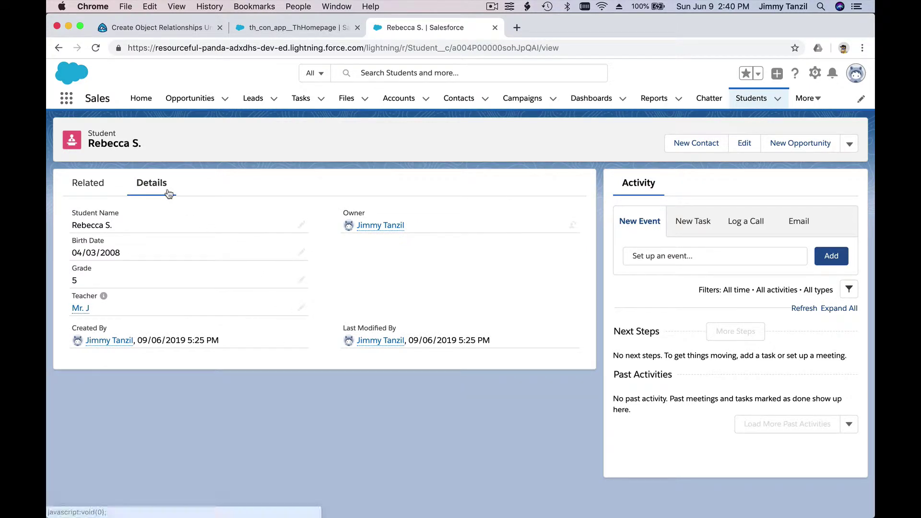
pyautogui.click(88, 185)
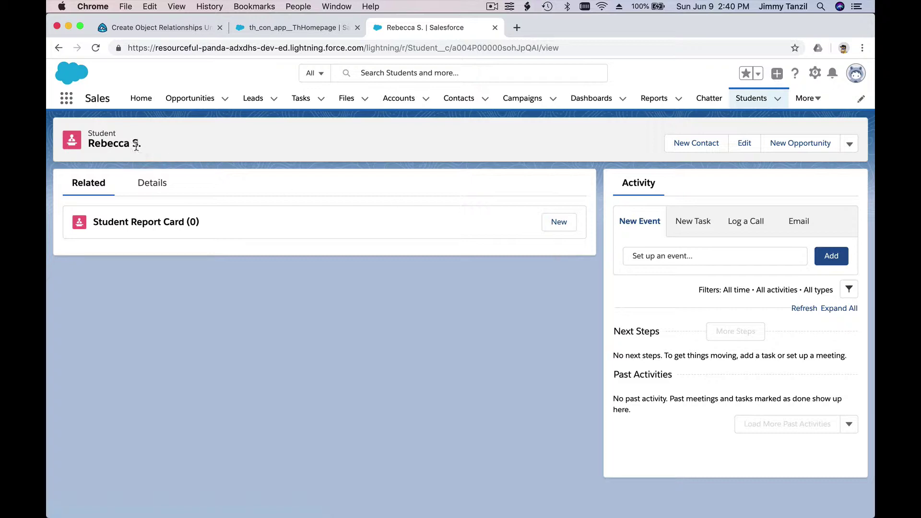
# - Fill in a new report card for the student with class English and grade 5, and discard it without saving
pyautogui.click(557, 225)
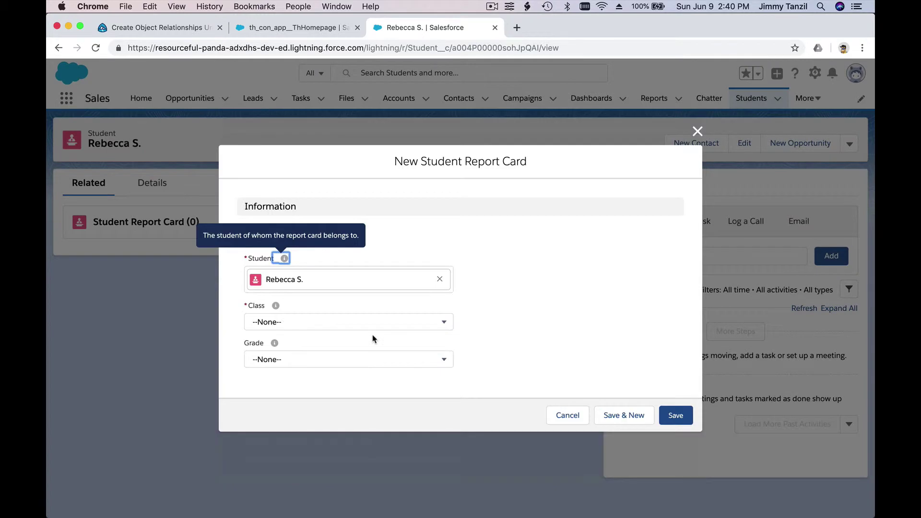
pyautogui.click(331, 325)
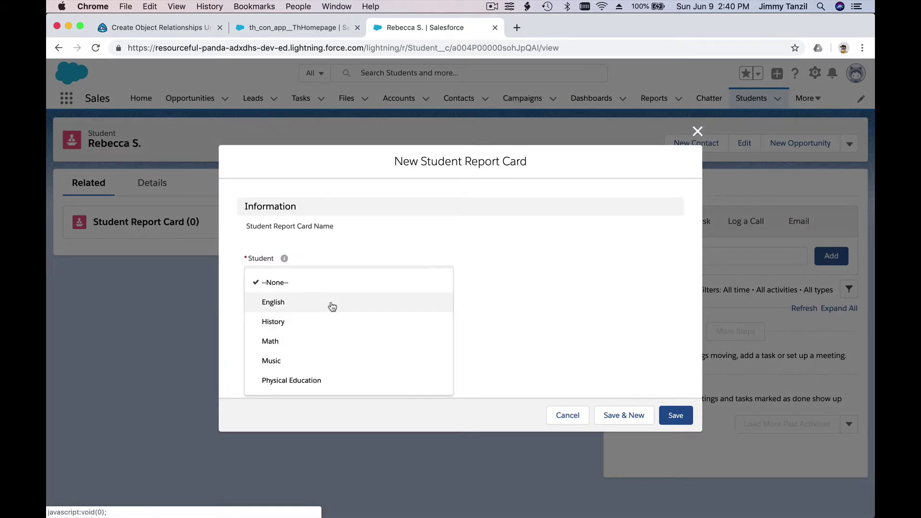
pyautogui.click(331, 305)
pyautogui.click(326, 359)
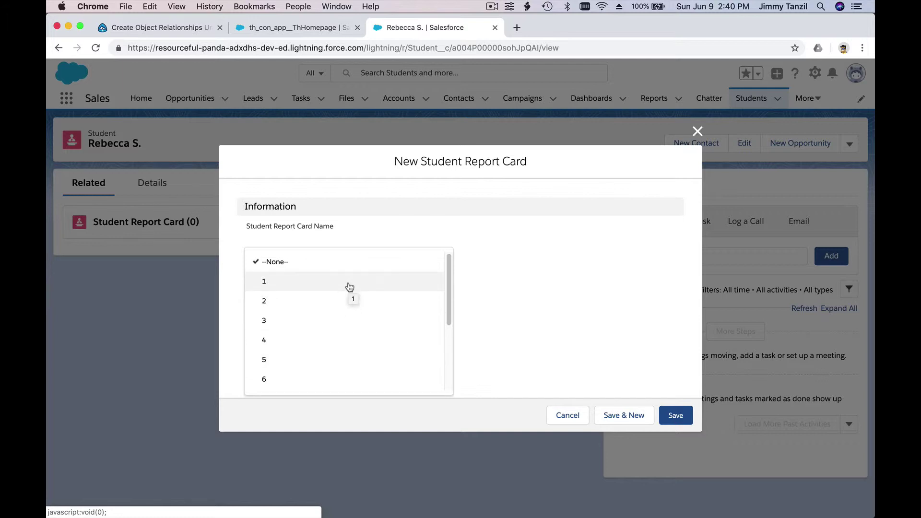
pyautogui.click(464, 321)
pyautogui.click(277, 361)
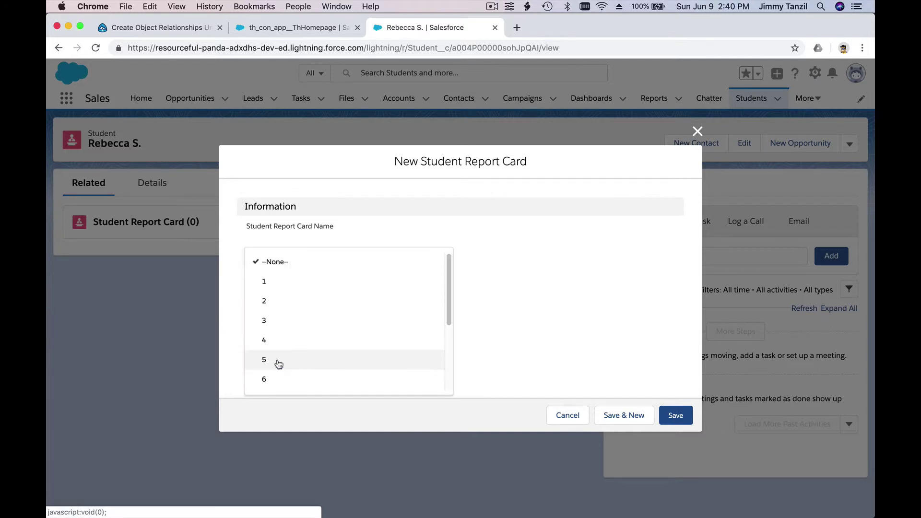
pyautogui.click(311, 359)
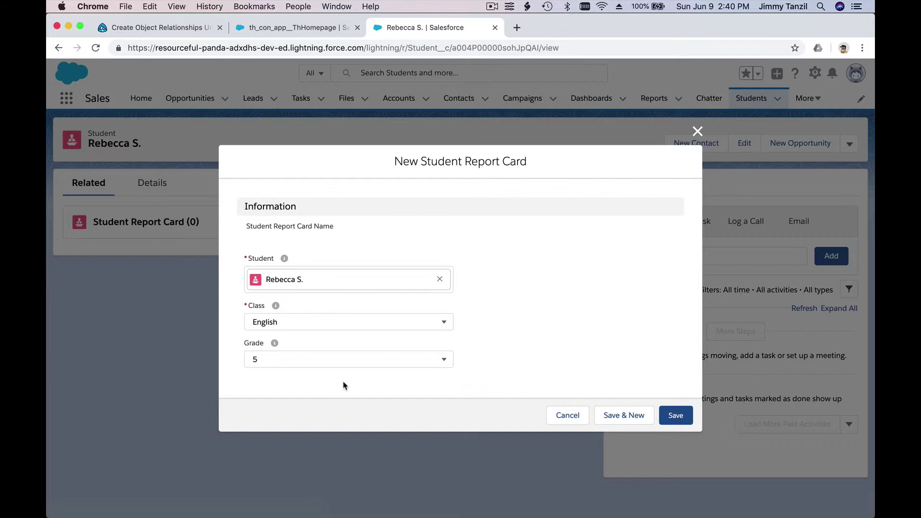
pyautogui.click(559, 415)
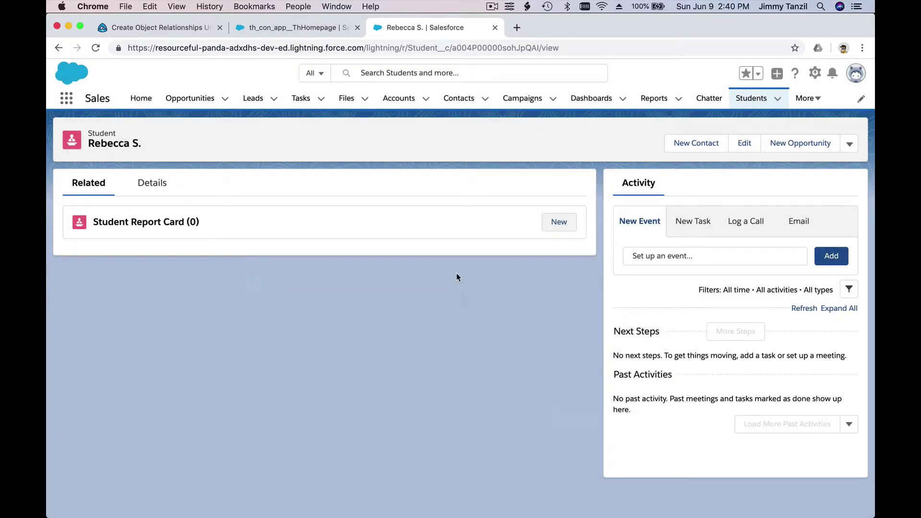
# - Return to Setup and open the Object Manager
pyautogui.click(814, 73)
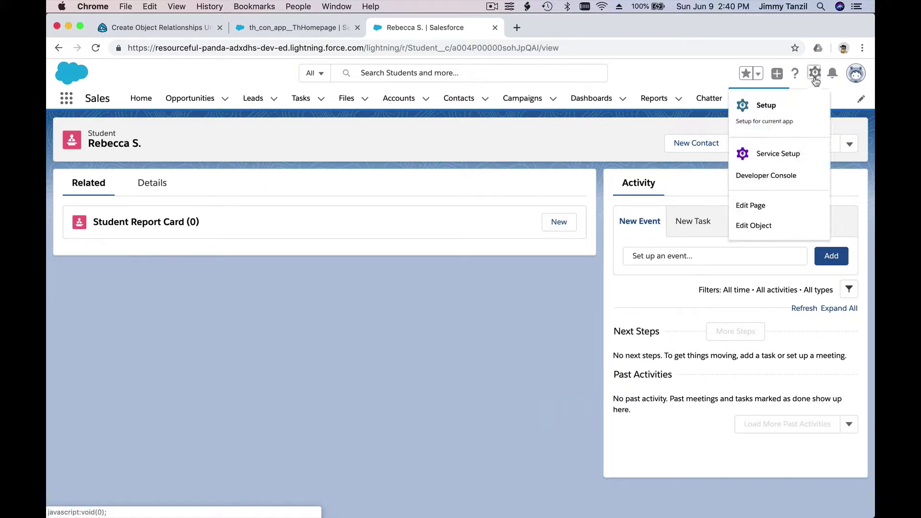
pyautogui.click(777, 117)
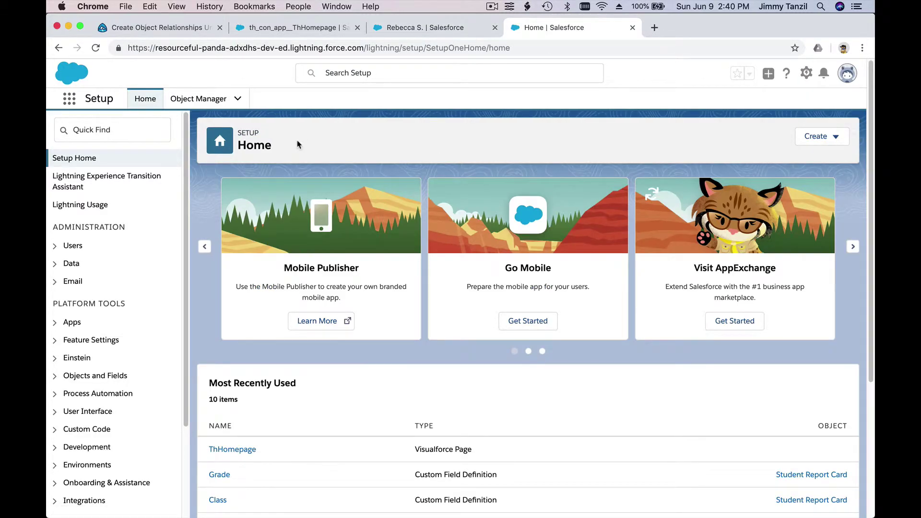
pyautogui.click(203, 99)
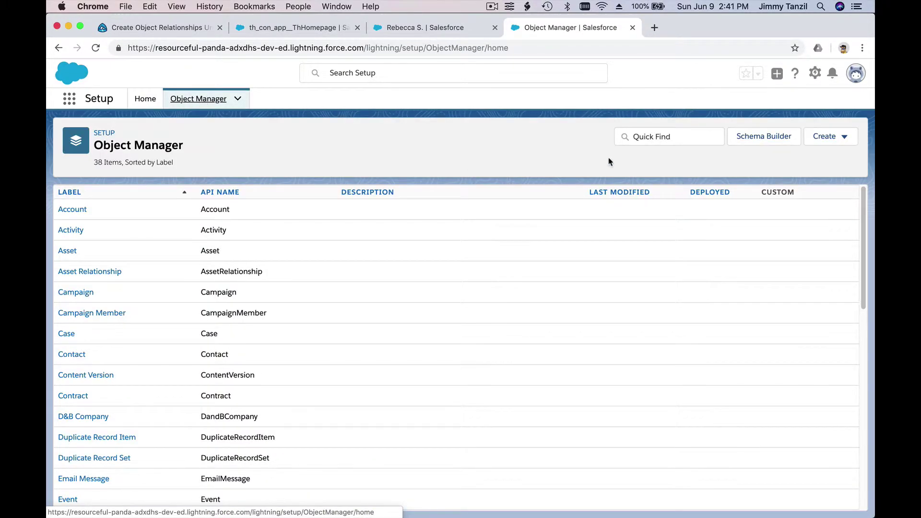
# - Search the objects for "Student", open the Student Report Card object, and show its fields and relationships
pyautogui.click(663, 133)
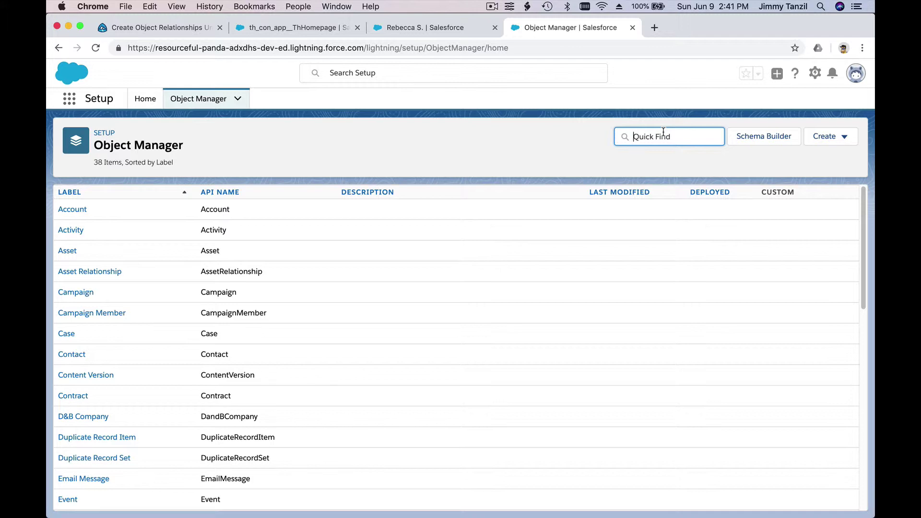
pyautogui.write('Studebnt')
pyautogui.press('BackSpace')
pyautogui.press('BackSpace')
pyautogui.press('BackSpace')
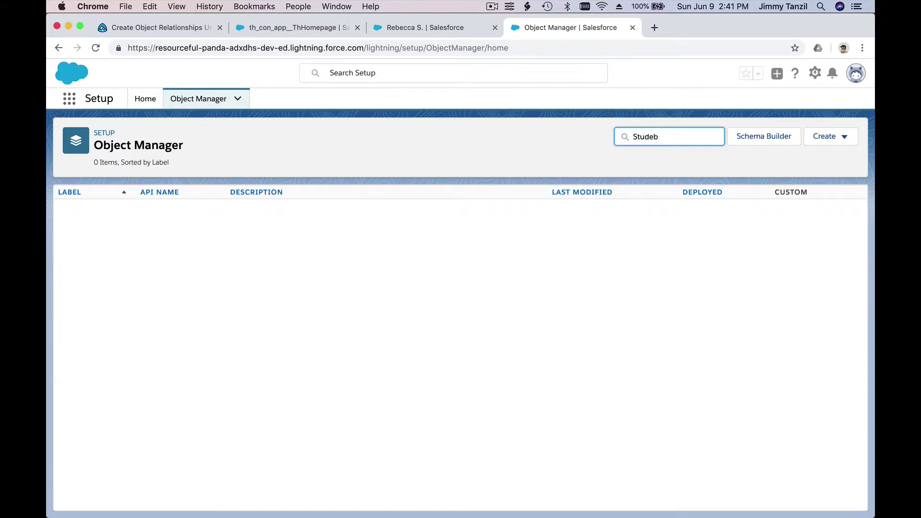
pyautogui.write('nt')
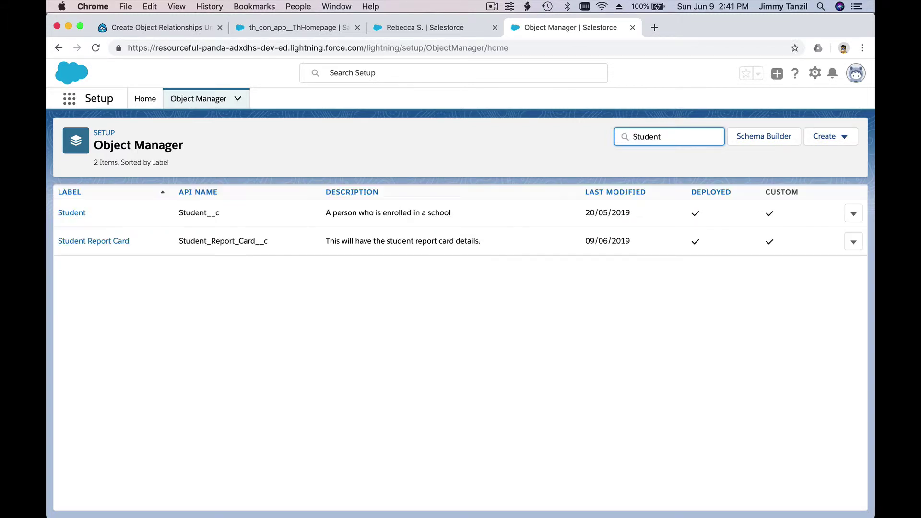
pyautogui.click(123, 245)
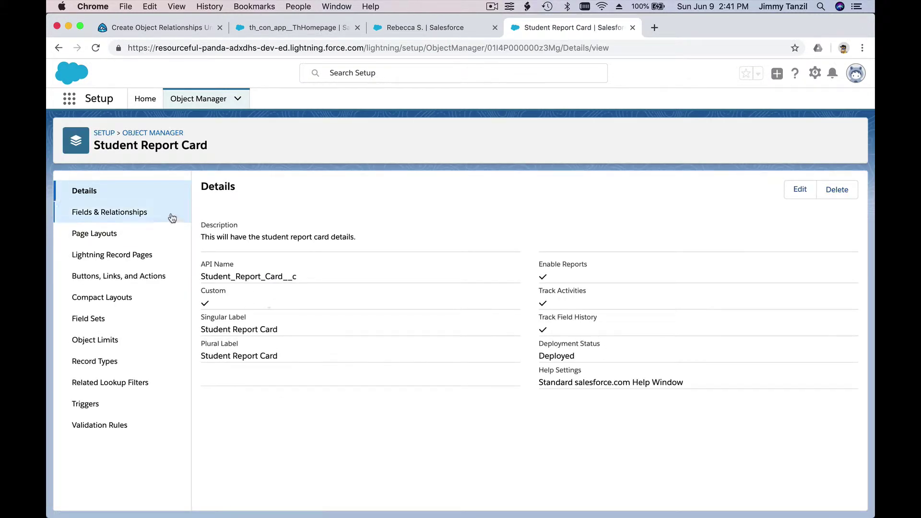
pyautogui.click(172, 218)
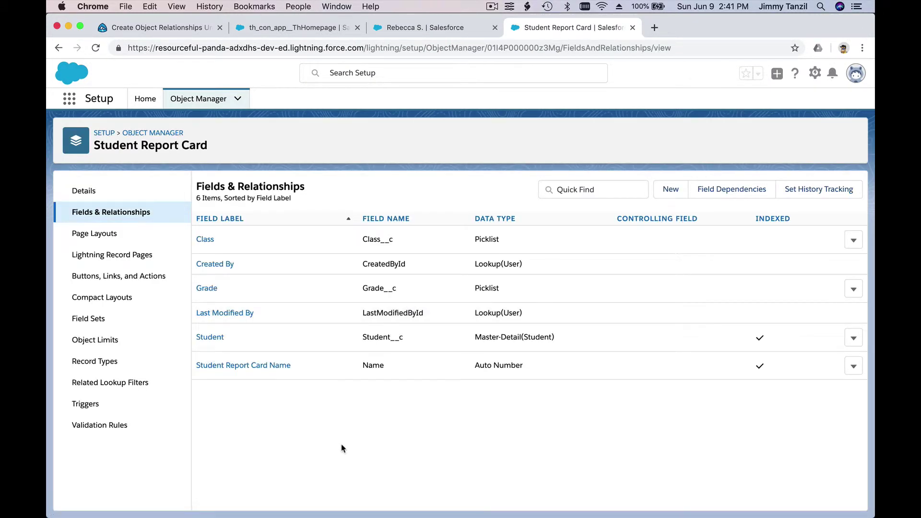
# - Start a new custom field of type Picklist on the Student Report Card object and label it Score
pyautogui.click(670, 189)
pyautogui.scroll(-1, 323, 339)
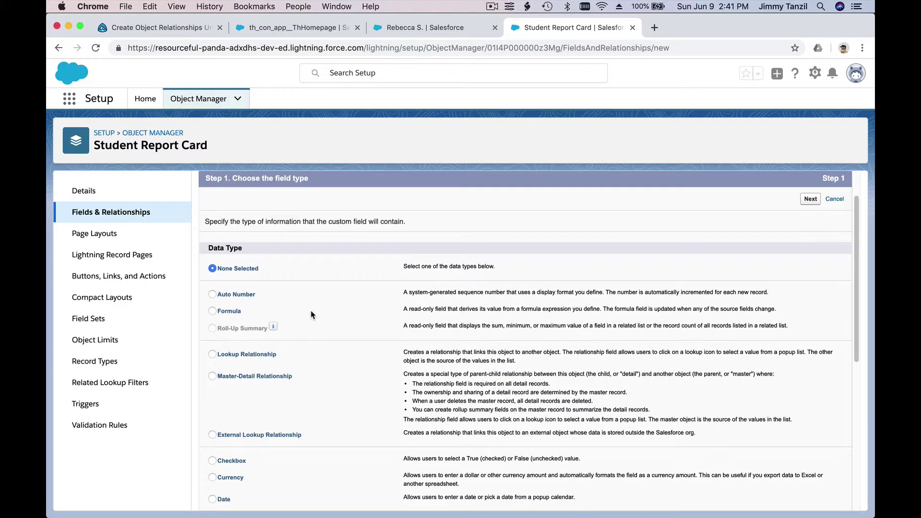
pyautogui.scroll(-3, 310, 314)
pyautogui.scroll(-2, 311, 315)
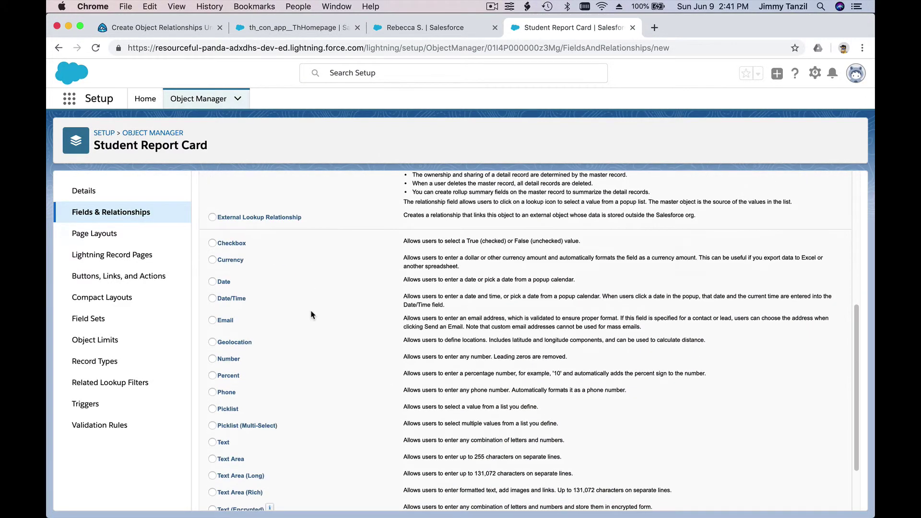
pyautogui.scroll(-1, 311, 314)
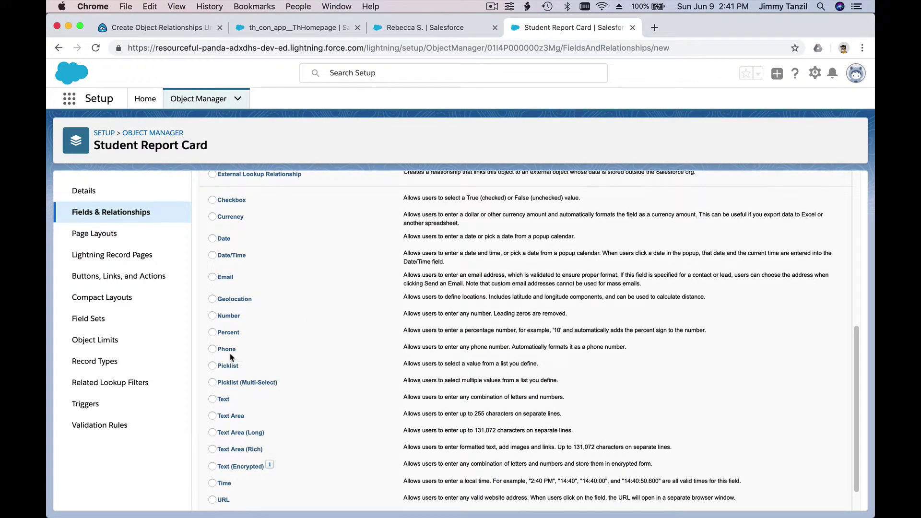
pyautogui.click(228, 366)
pyautogui.scroll(-1, 330, 343)
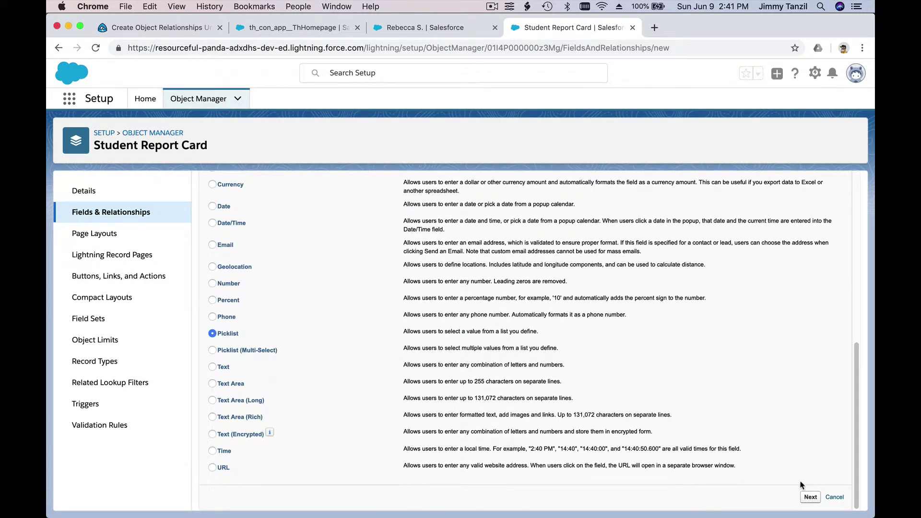
pyautogui.click(809, 497)
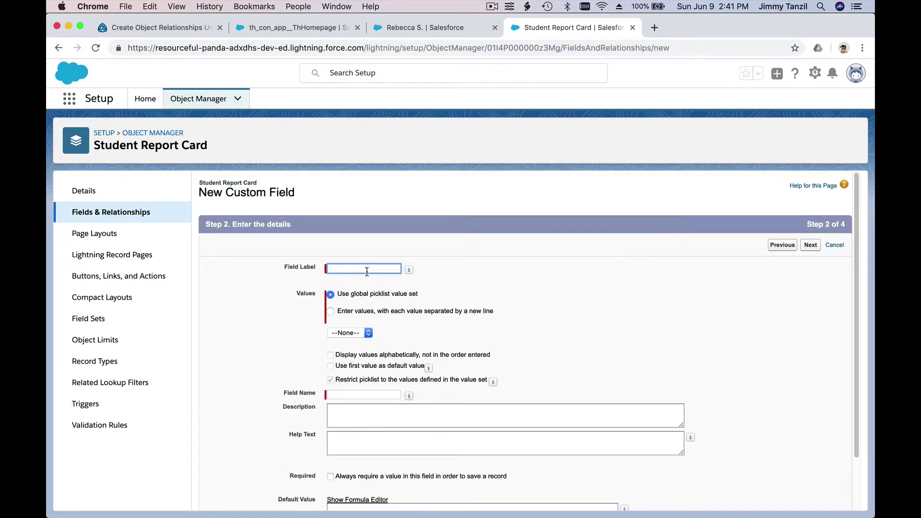
pyautogui.click(367, 269)
pyautogui.write('Score')
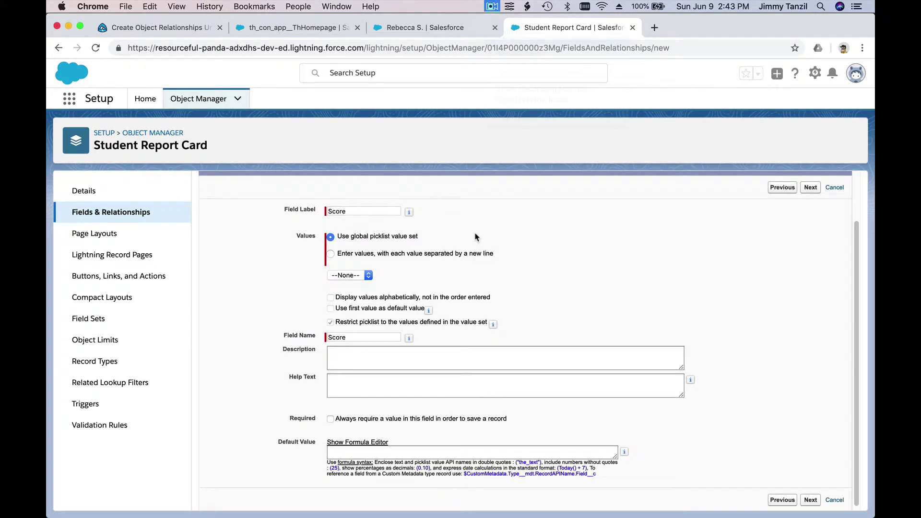
# - Switch the Score picklist to individually entered values and list A, B, C, D and F on separate lines
pyautogui.click(366, 275)
pyautogui.click(372, 261)
pyautogui.click(370, 254)
pyautogui.click(381, 300)
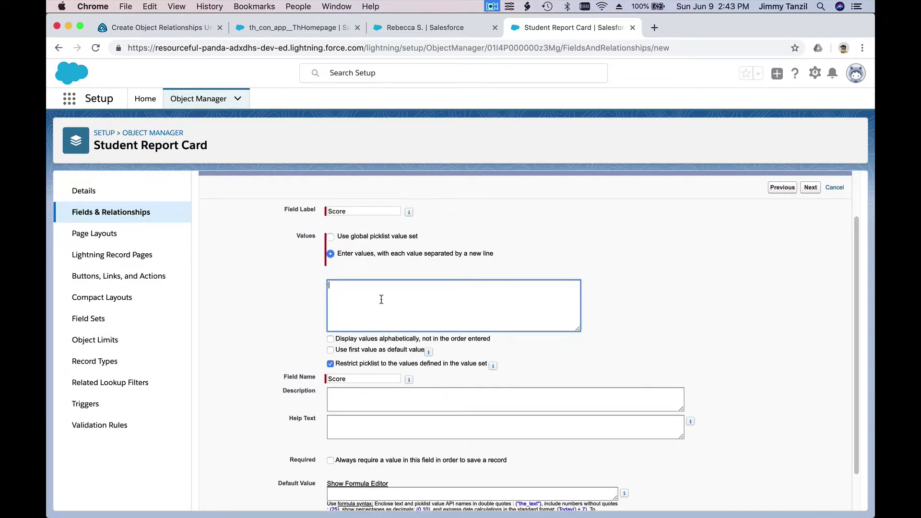
pyautogui.write('A')
pyautogui.press('BackSpace')
pyautogui.write('A')
pyautogui.press('Return')
pyautogui.write('V')
pyautogui.press('BackSpace')
pyautogui.write('B')
pyautogui.press('Return')
pyautogui.write('C')
pyautogui.press('Return')
pyautogui.write('D F')
# - Add the plus and minus scores A+, A-, B+, B-, C+ and C- around their matching letters in the value list
pyautogui.press('Up')
pyautogui.press('Up')
pyautogui.press('Return')
pyautogui.write('A+')
pyautogui.press('Return')
pyautogui.write('A-')
pyautogui.press('Return')
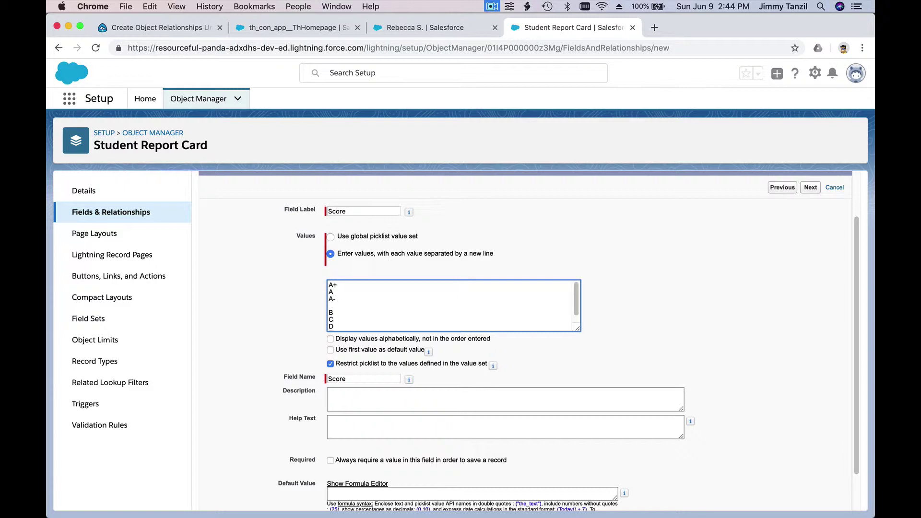
pyautogui.write('B+ B')
pyautogui.press('Return')
pyautogui.write('B-')
pyautogui.scroll(-1, 394, 300)
pyautogui.click(376, 320)
pyautogui.press('Up')
pyautogui.press('Return')
pyautogui.press('Up')
pyautogui.write('C+')
pyautogui.press('Return')
pyautogui.write('C-')
pyautogui.scroll(-1, 392, 309)
# - Enter "The score of the student" as both the description and the help text of the Score field
pyautogui.click(403, 393)
pyautogui.write('The')
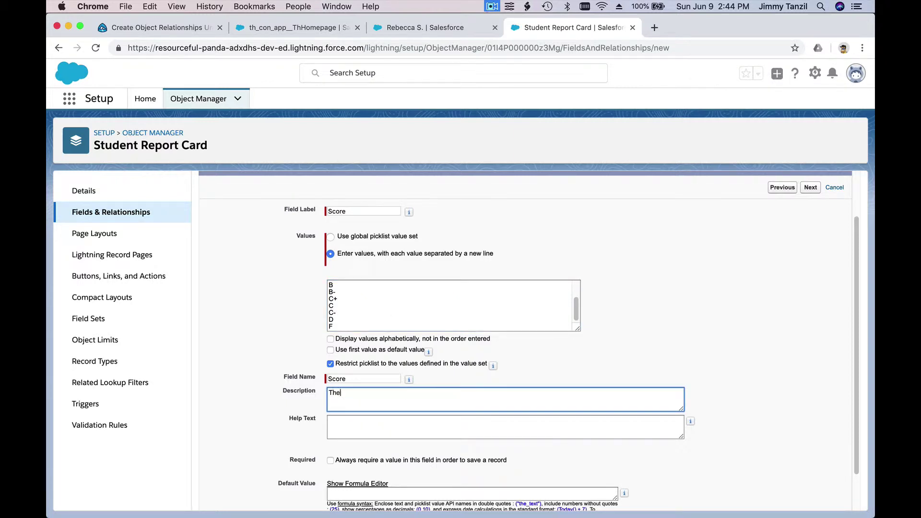
pyautogui.write(' score of the student')
pyautogui.press('Tab')
pyautogui.tripleClick(384, 394)
pyautogui.press('cmd+c')
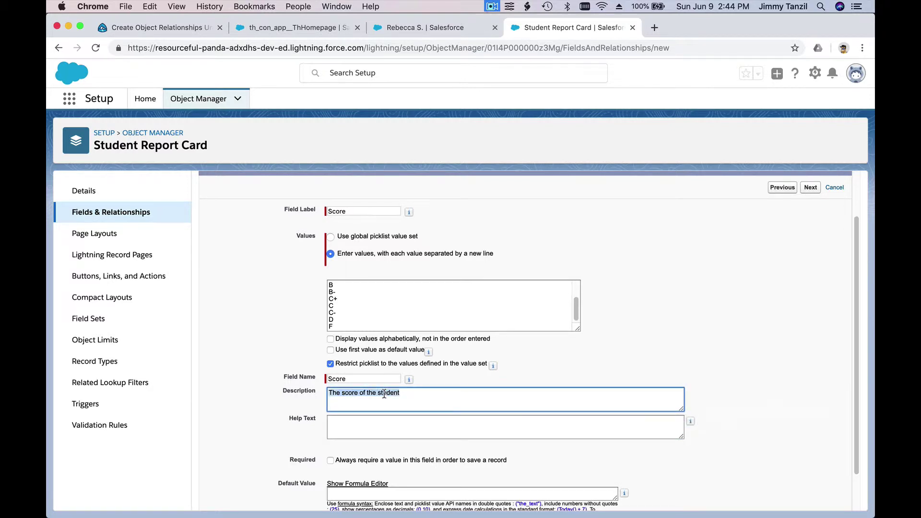
pyautogui.click(400, 422)
pyautogui.press('cmd+v')
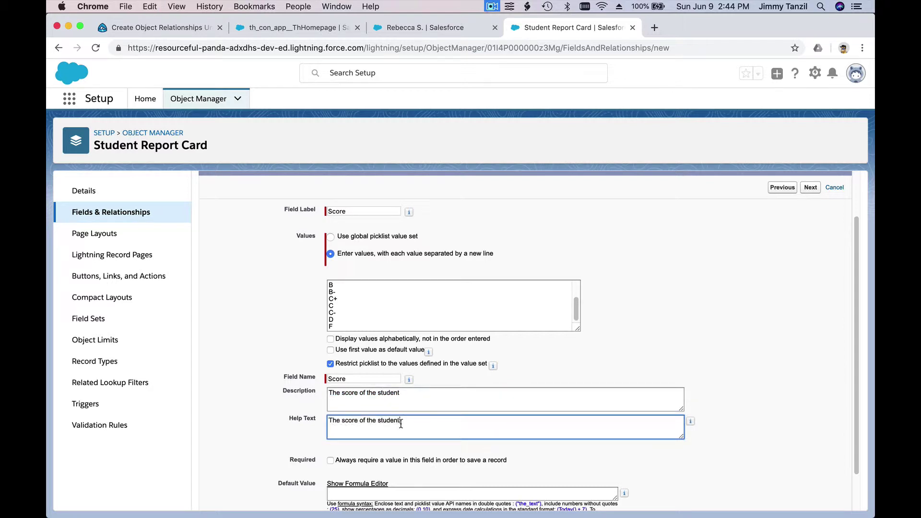
# - Make the Score field required and save it with the default field-level security, included on the Student Report Card Layout
pyautogui.scroll(-2, 401, 424)
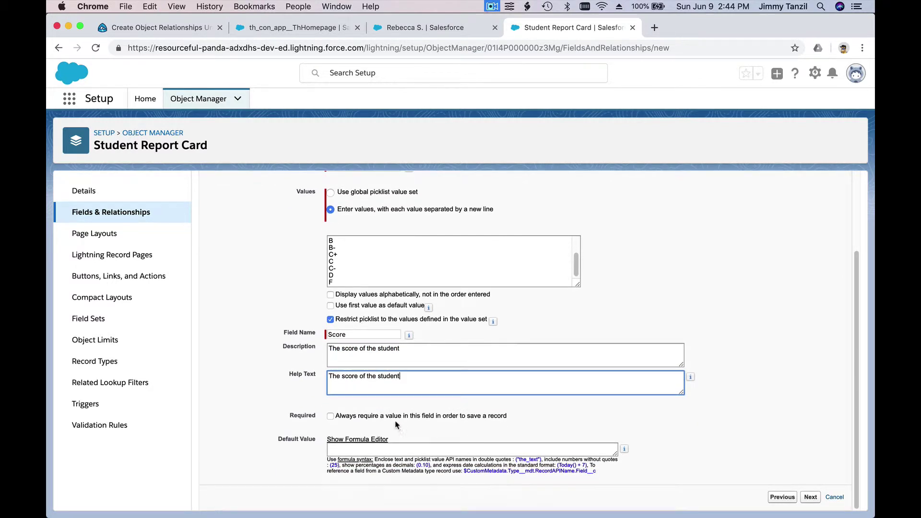
pyautogui.click(402, 416)
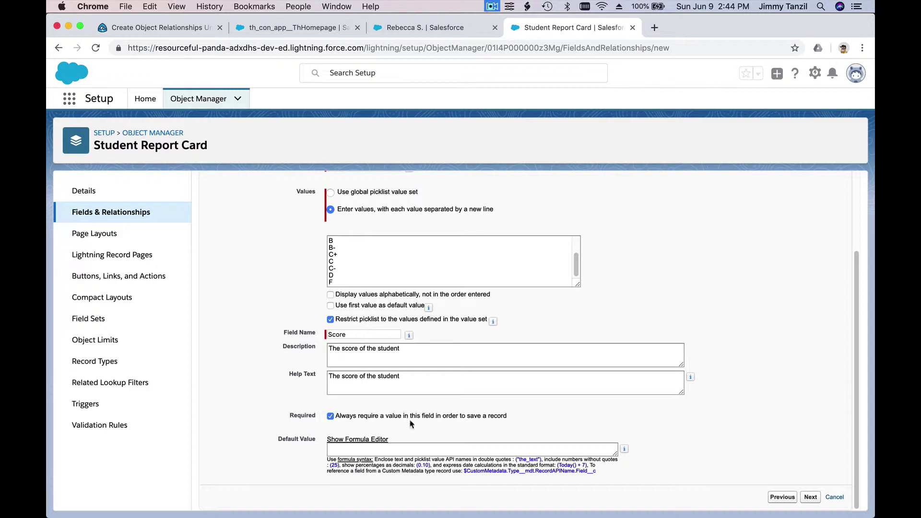
pyautogui.scroll(4, 411, 424)
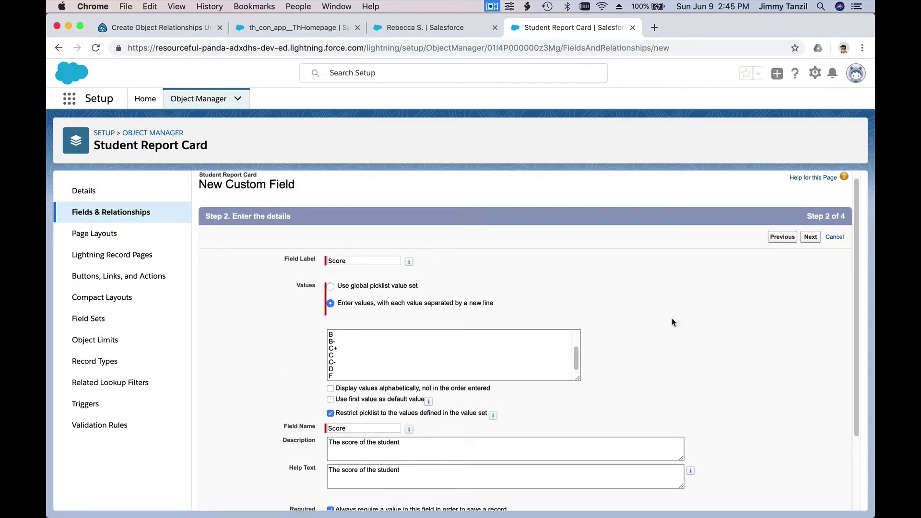
pyautogui.click(812, 245)
pyautogui.click(810, 246)
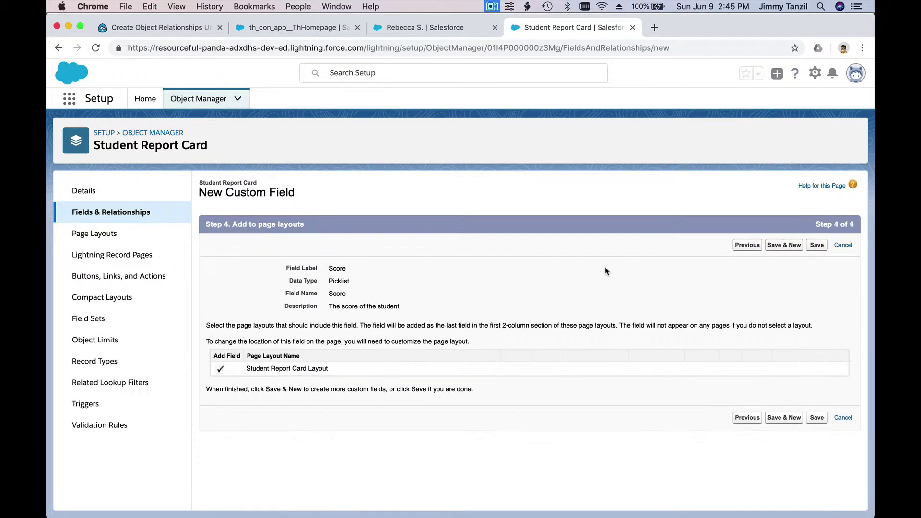
pyautogui.click(813, 250)
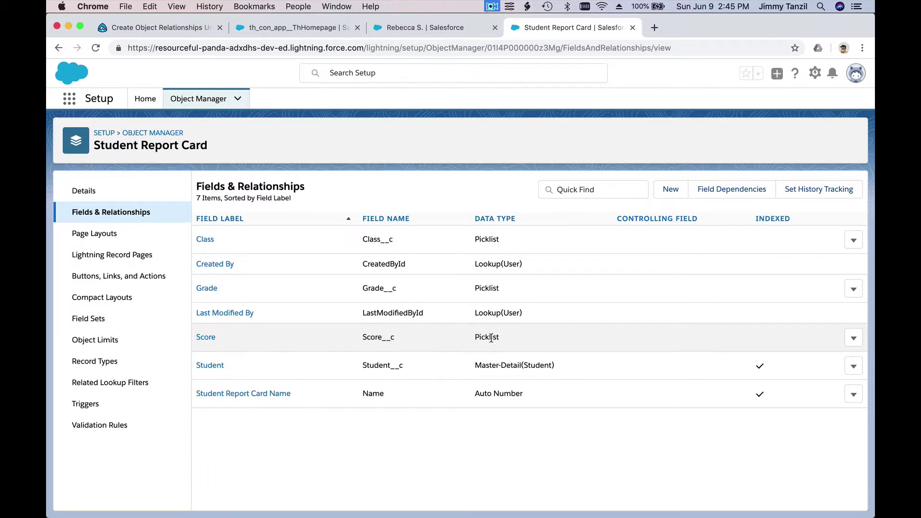
# - Return to the student's record and save a new report card with class English, grade 5 and score A+, continuing with another
pyautogui.click(422, 31)
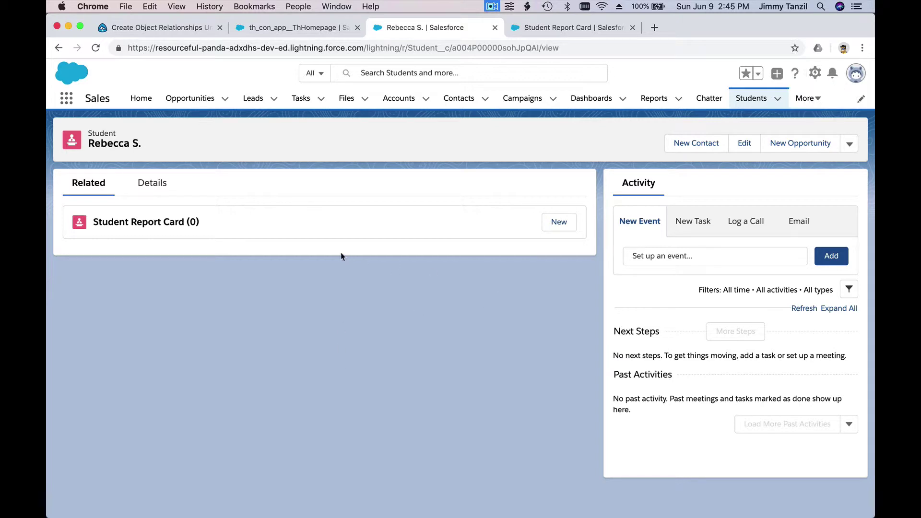
pyautogui.click(560, 223)
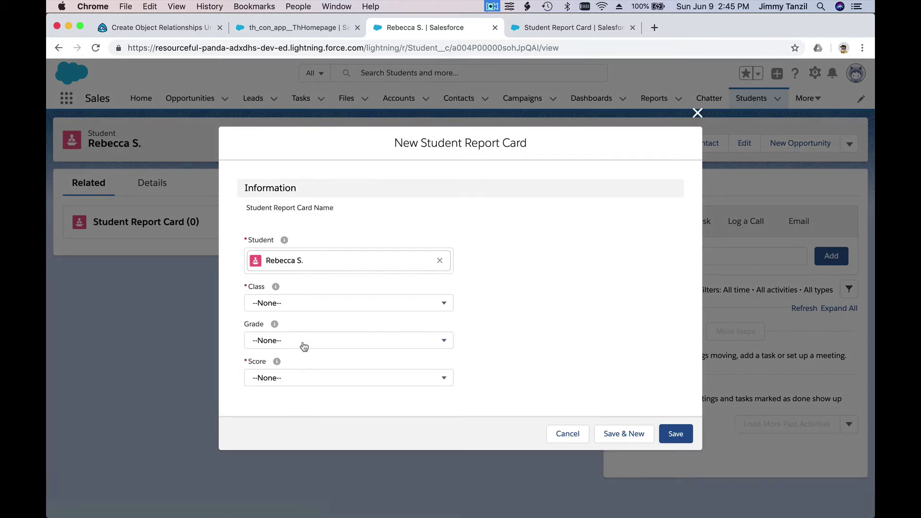
pyautogui.click(308, 303)
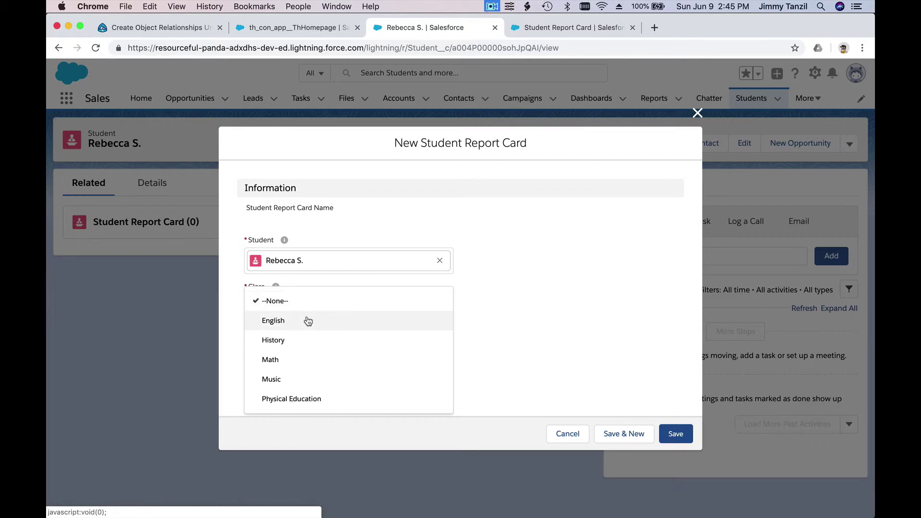
pyautogui.click(307, 321)
pyautogui.click(305, 343)
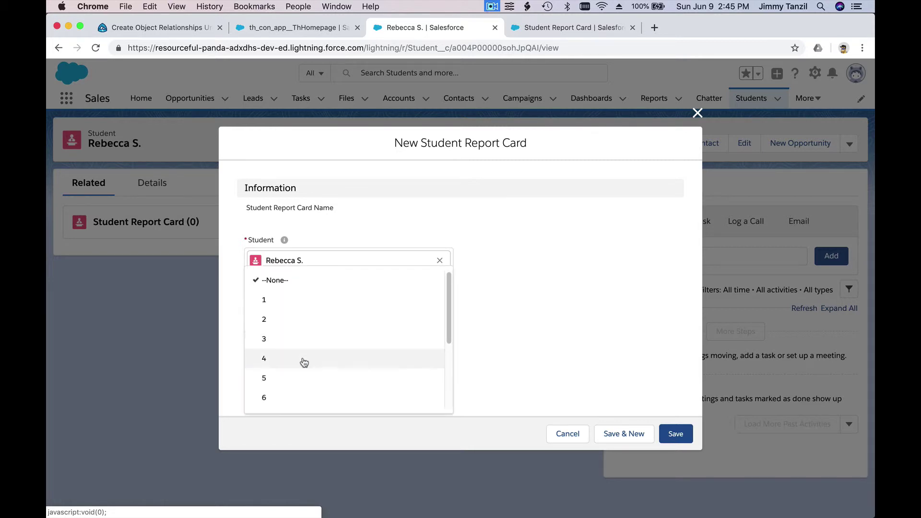
pyautogui.click(301, 378)
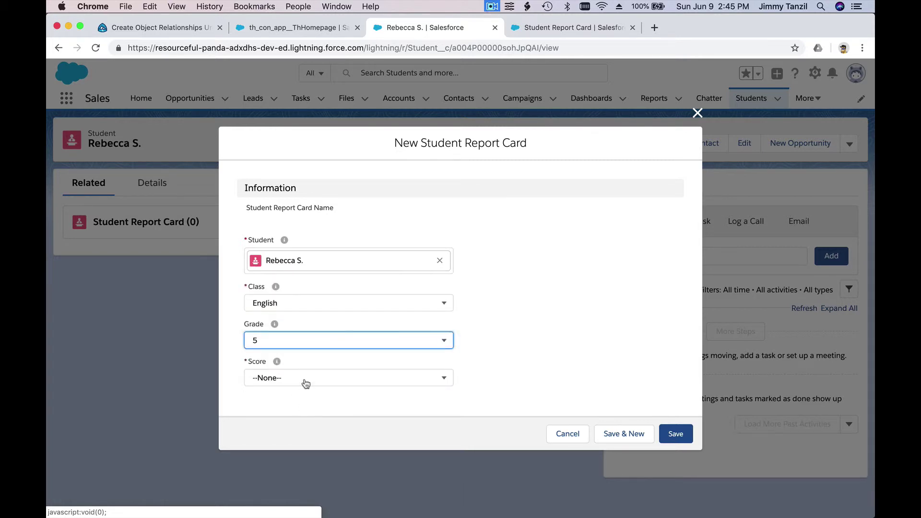
pyautogui.click(306, 380)
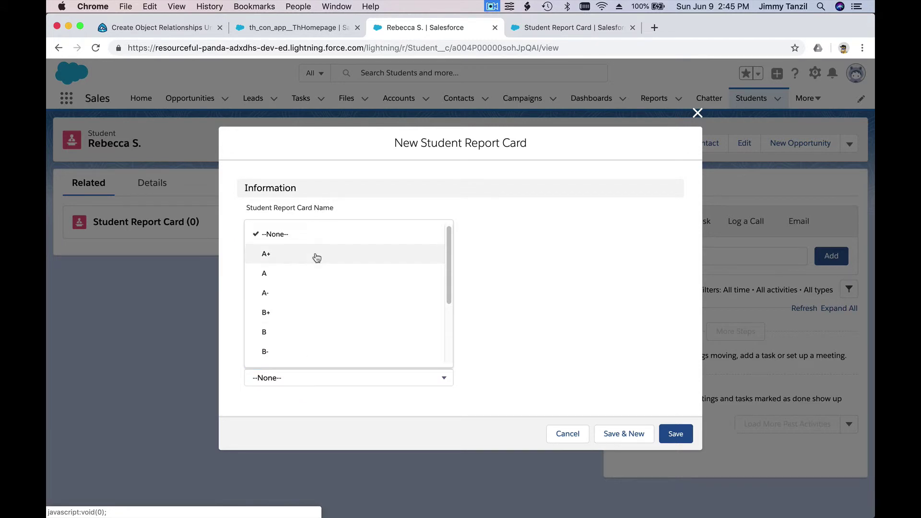
pyautogui.click(314, 254)
pyautogui.click(318, 393)
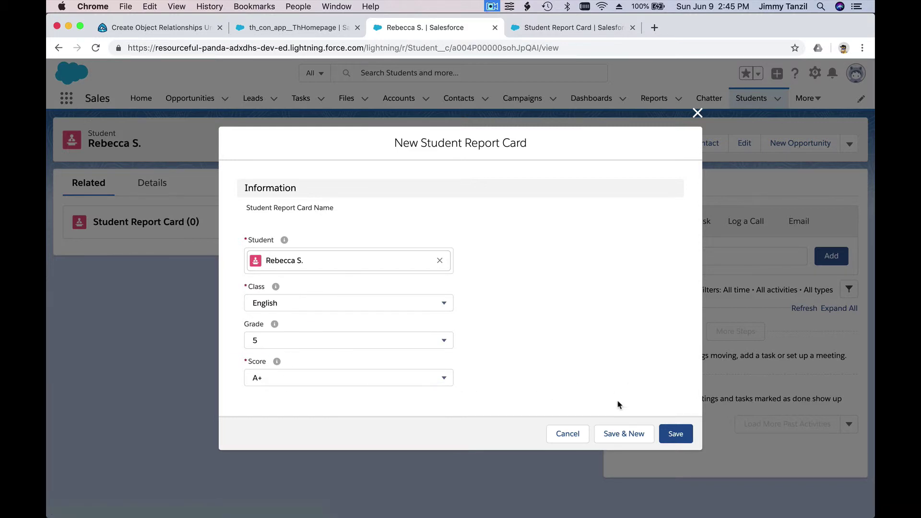
pyautogui.click(622, 442)
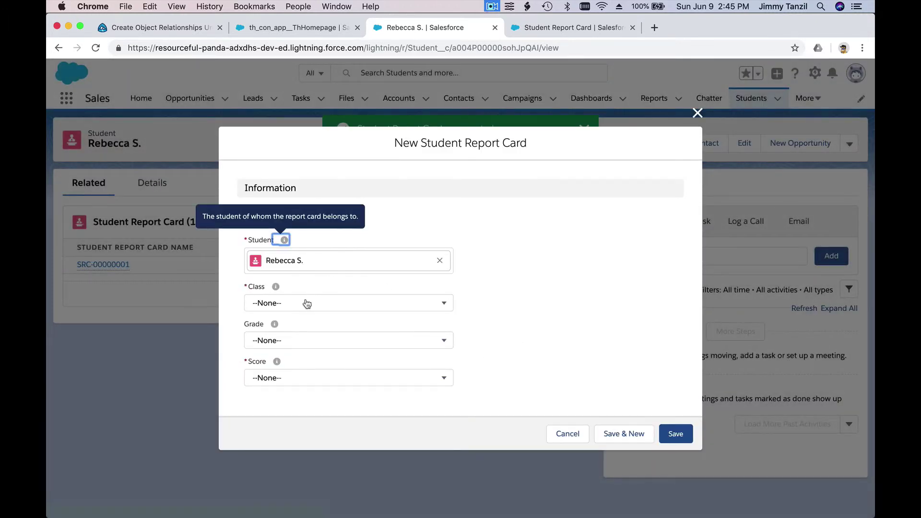
# - Fill in the next report card with class History, grade 5 and score B-, and save it, continuing with another
pyautogui.click(307, 304)
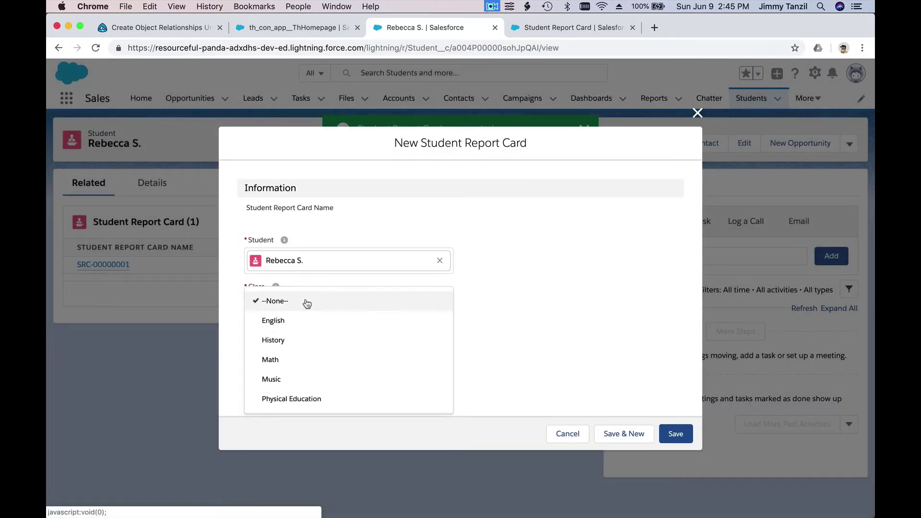
pyautogui.click(302, 340)
pyautogui.click(309, 342)
pyautogui.click(304, 378)
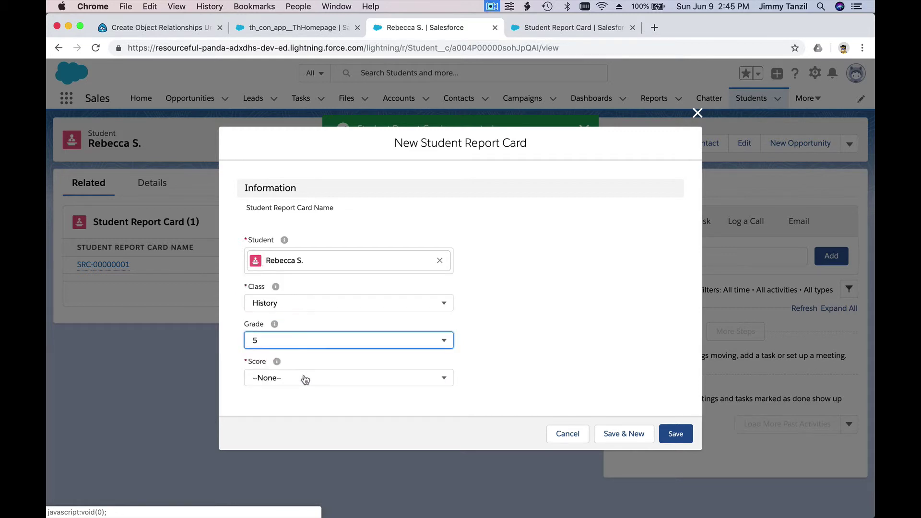
pyautogui.click(306, 378)
pyautogui.scroll(-1, 308, 345)
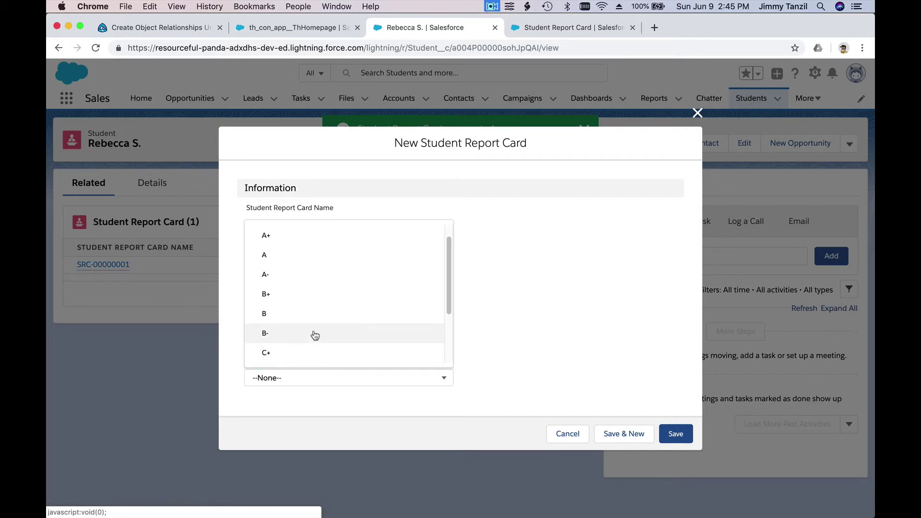
pyautogui.click(312, 333)
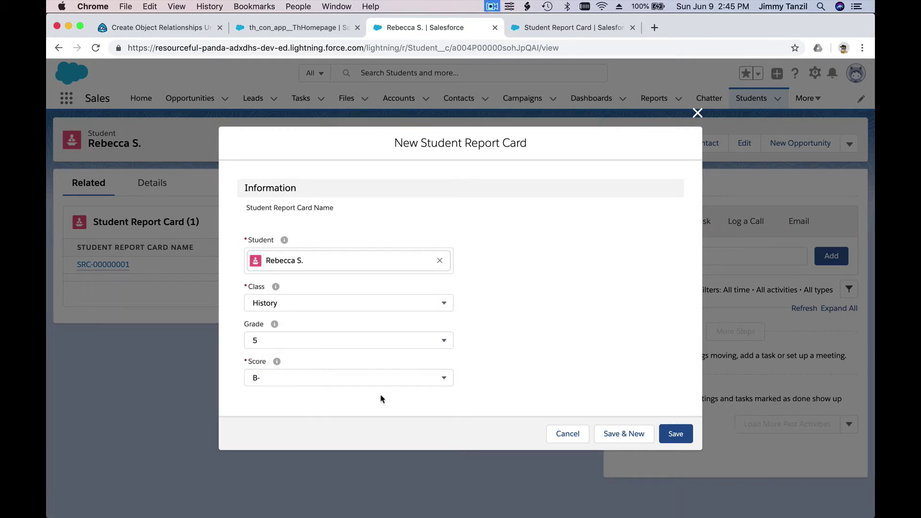
pyautogui.click(613, 426)
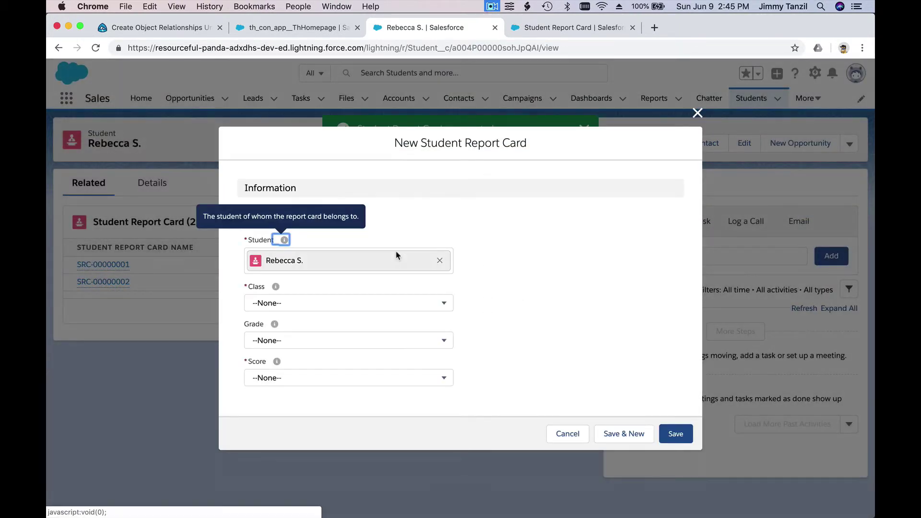
# - Fill in the third report card with class Math, grade 5 and score A, and save it, continuing with another
pyautogui.click(357, 303)
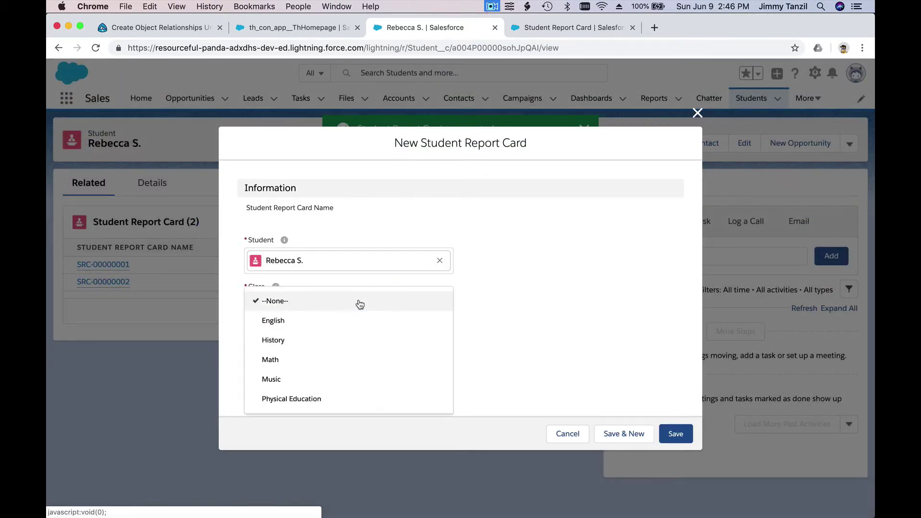
pyautogui.click(354, 358)
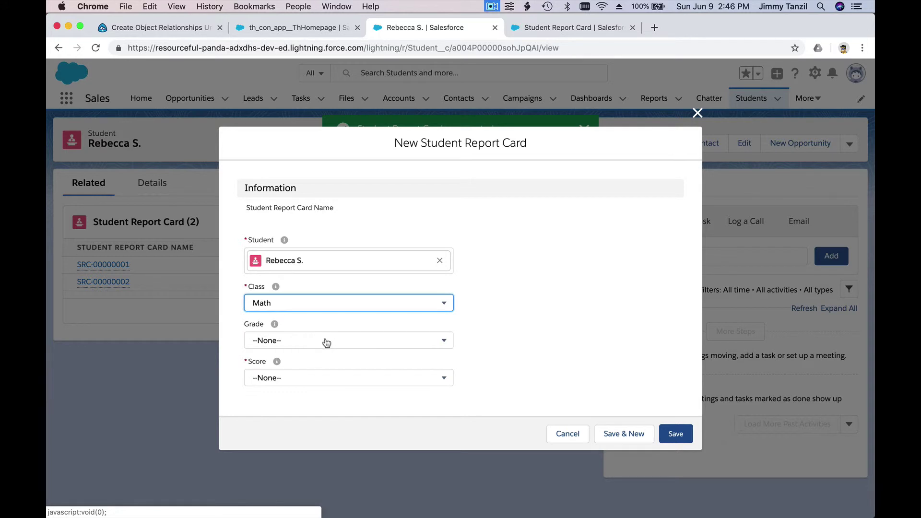
pyautogui.click(325, 341)
pyautogui.click(327, 377)
pyautogui.click(324, 377)
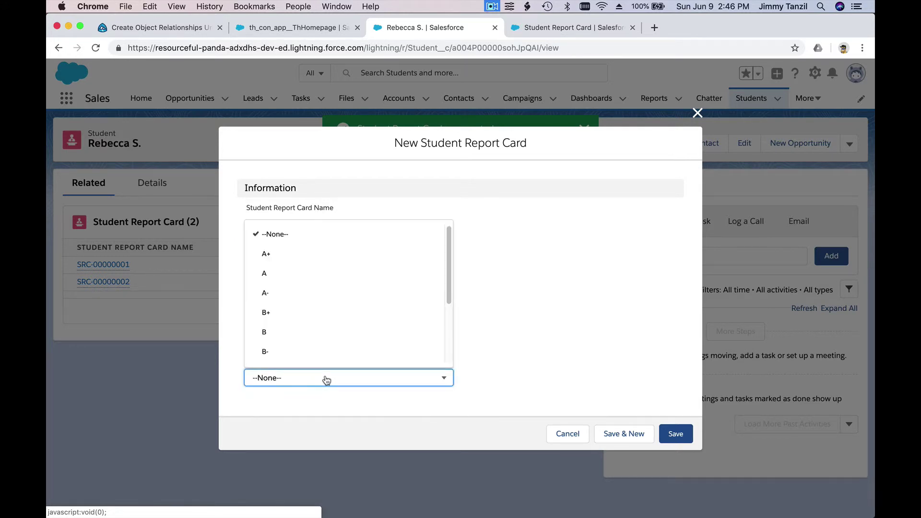
pyautogui.click(348, 282)
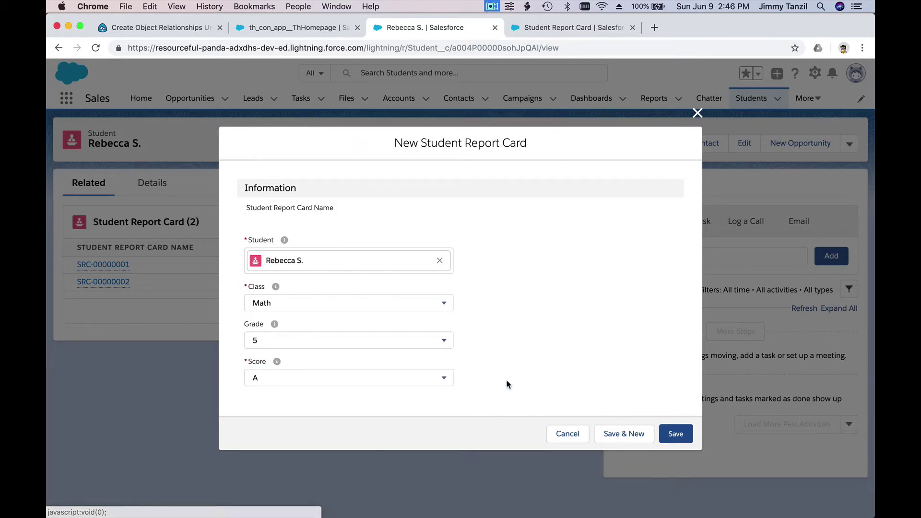
pyautogui.click(619, 434)
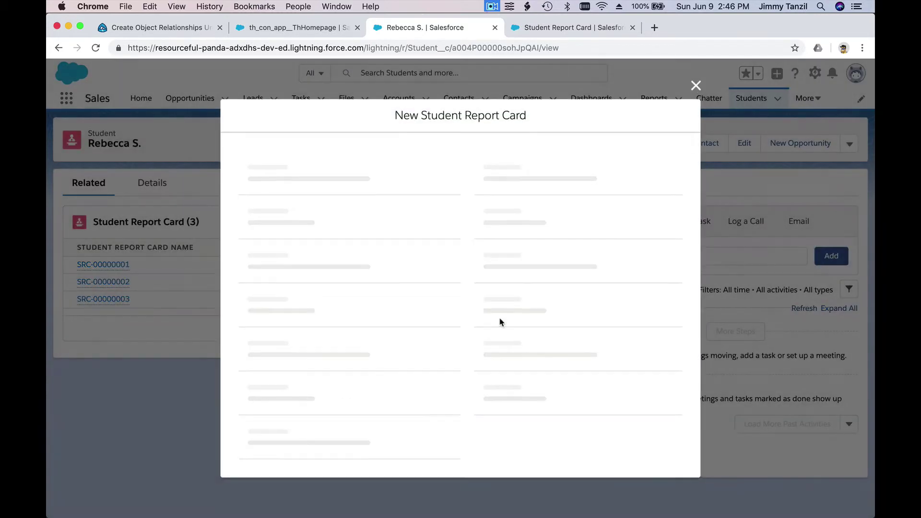
# - Fill in the fourth report card with class Music, grade 5 and score C, and save it, continuing with another
pyautogui.click(318, 303)
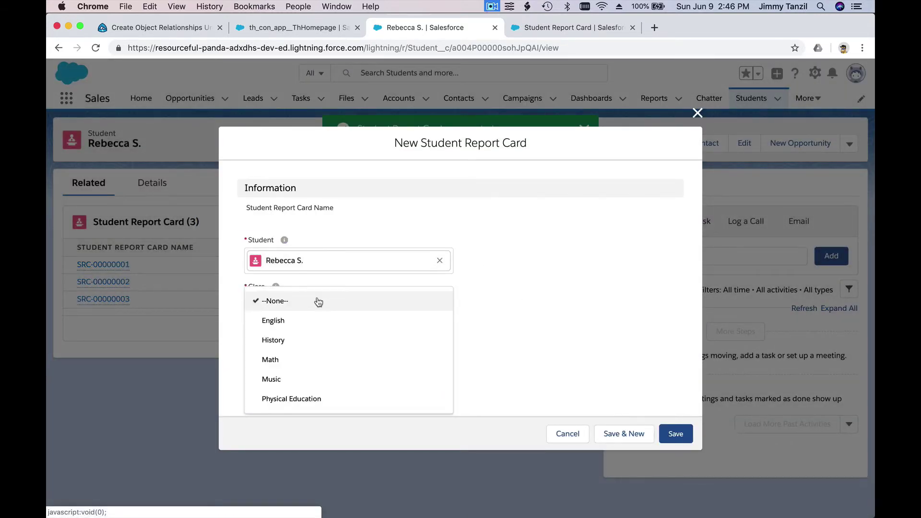
pyautogui.click(308, 377)
pyautogui.click(306, 342)
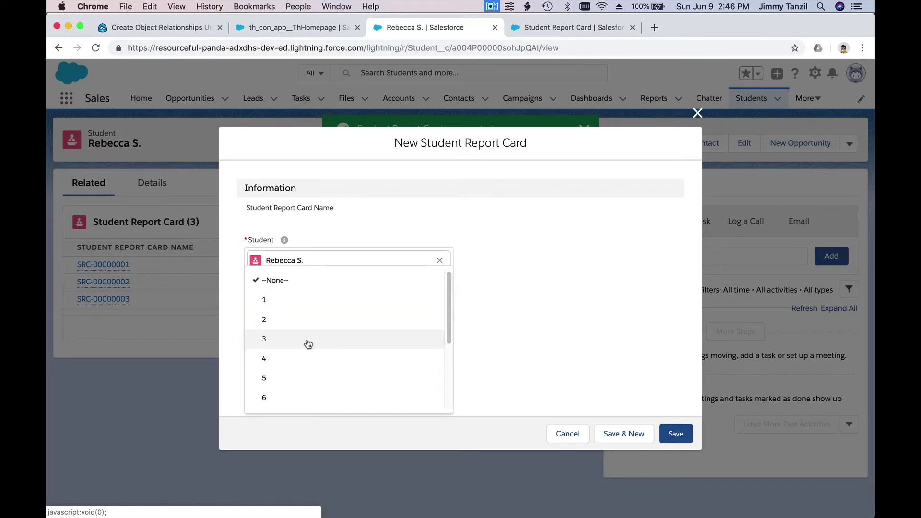
pyautogui.click(304, 382)
pyautogui.click(314, 380)
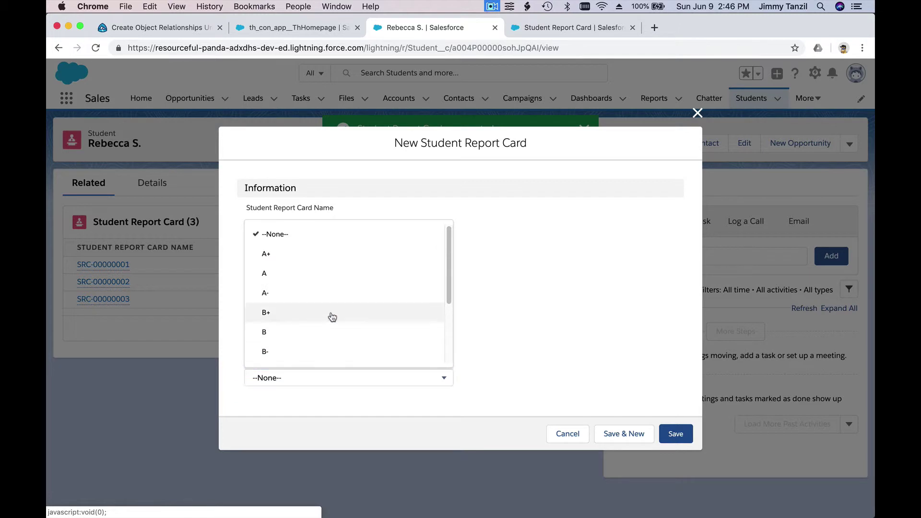
pyautogui.scroll(-2, 329, 314)
pyautogui.click(327, 353)
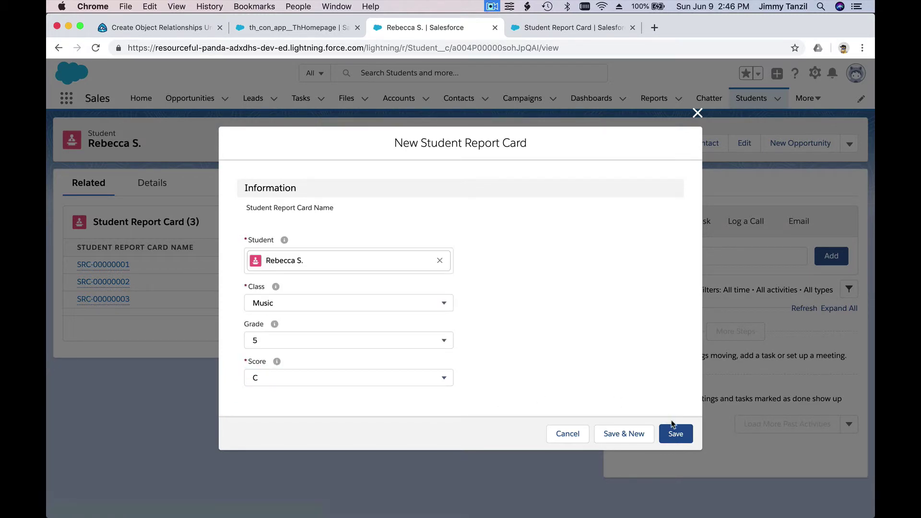
pyautogui.click(642, 434)
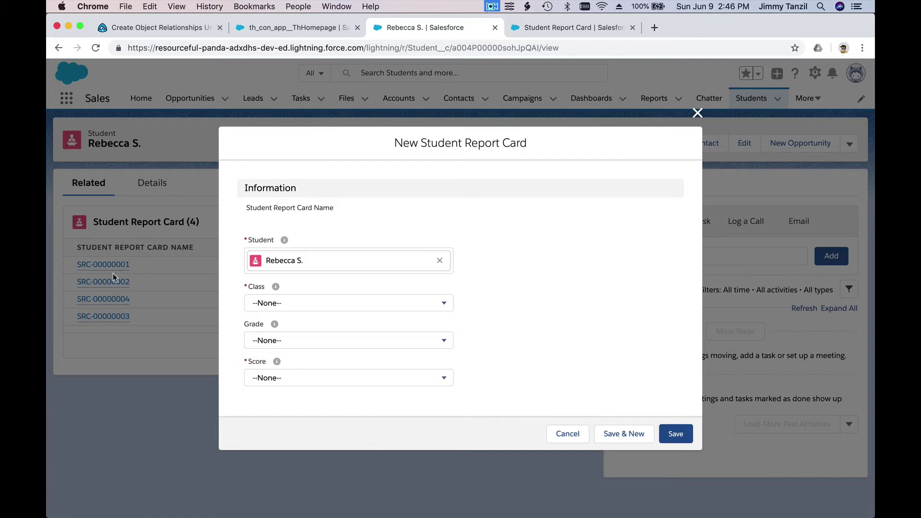
# - Fill in the fifth report card with class Physical Education, grade 5 and score A+, and save it
pyautogui.click(303, 305)
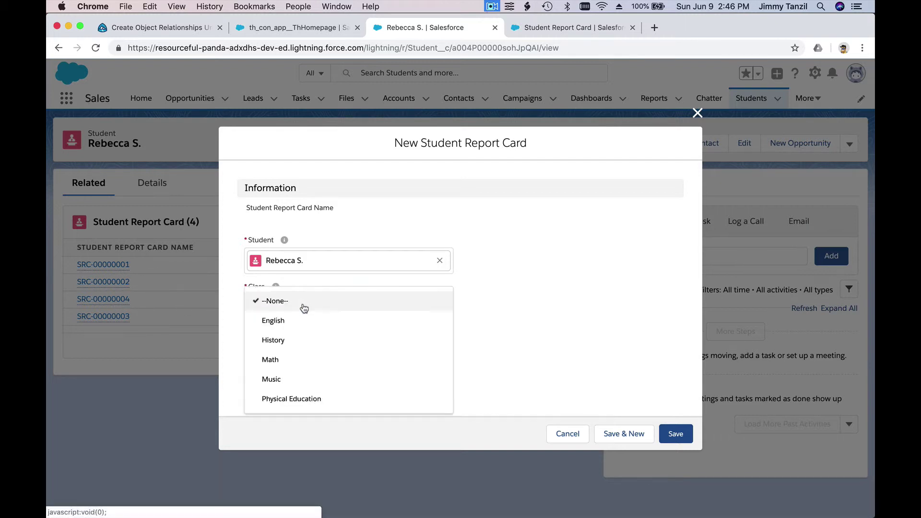
pyautogui.click(314, 397)
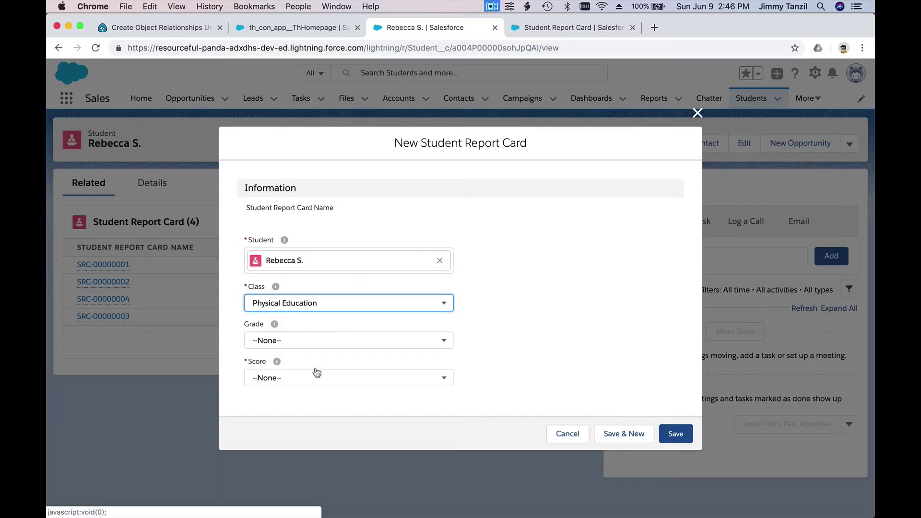
pyautogui.click(319, 344)
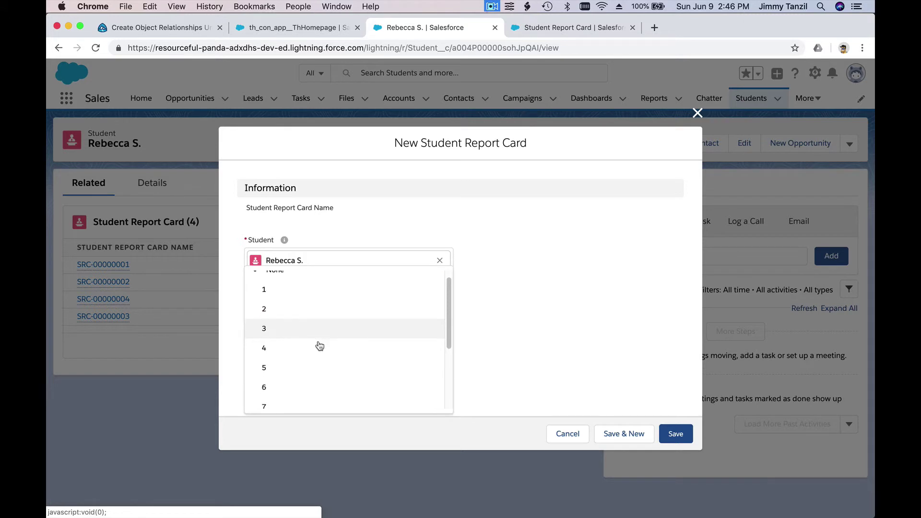
pyautogui.click(319, 362)
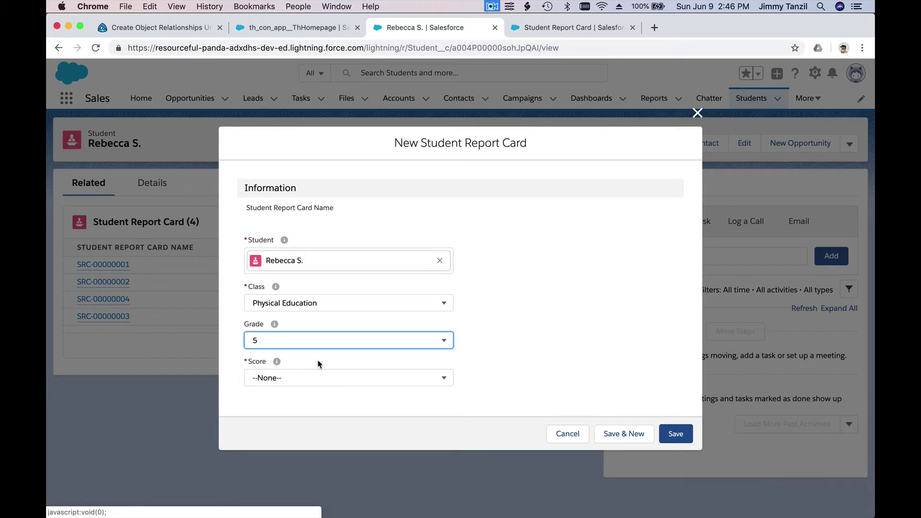
pyautogui.click(321, 378)
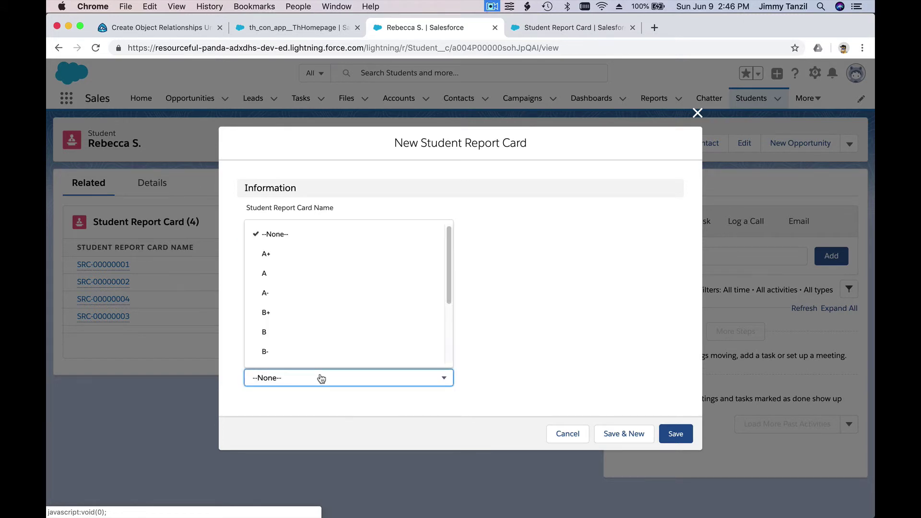
pyautogui.click(317, 257)
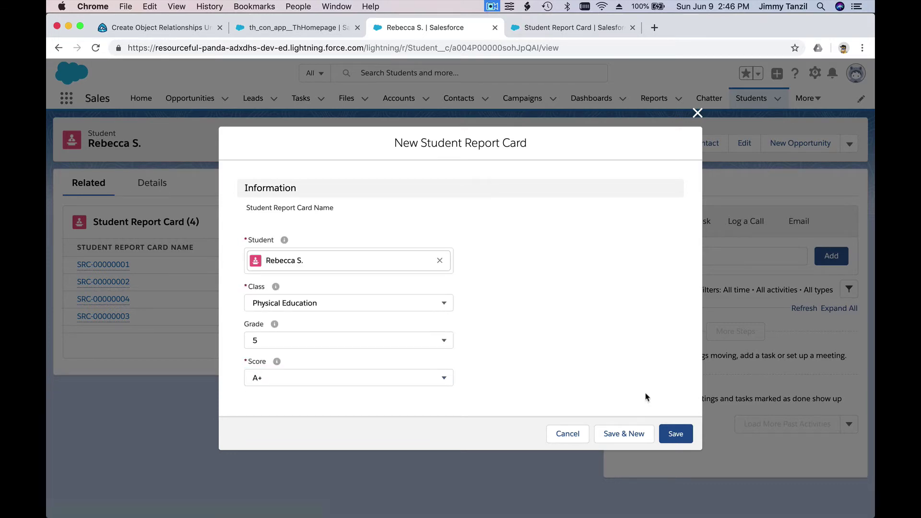
pyautogui.click(676, 432)
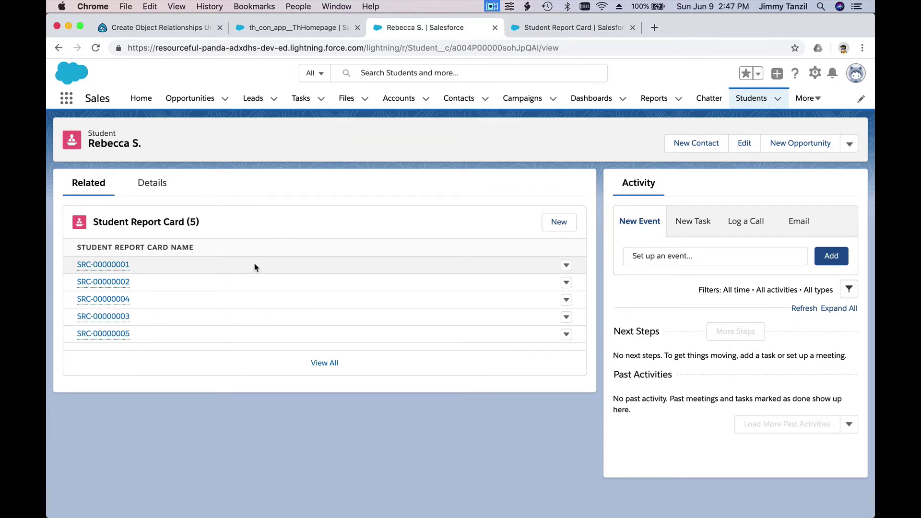
# - Review the student record's details and its related report card list
pyautogui.click(152, 184)
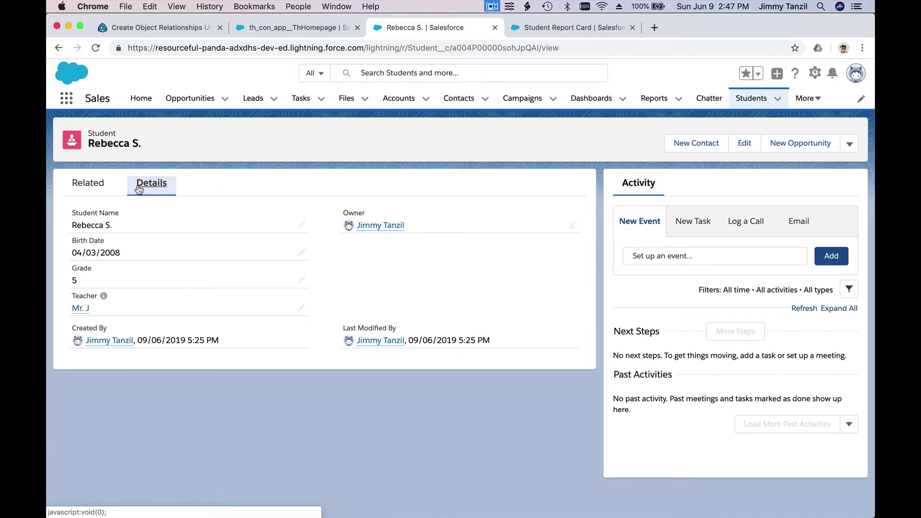
pyautogui.click(90, 184)
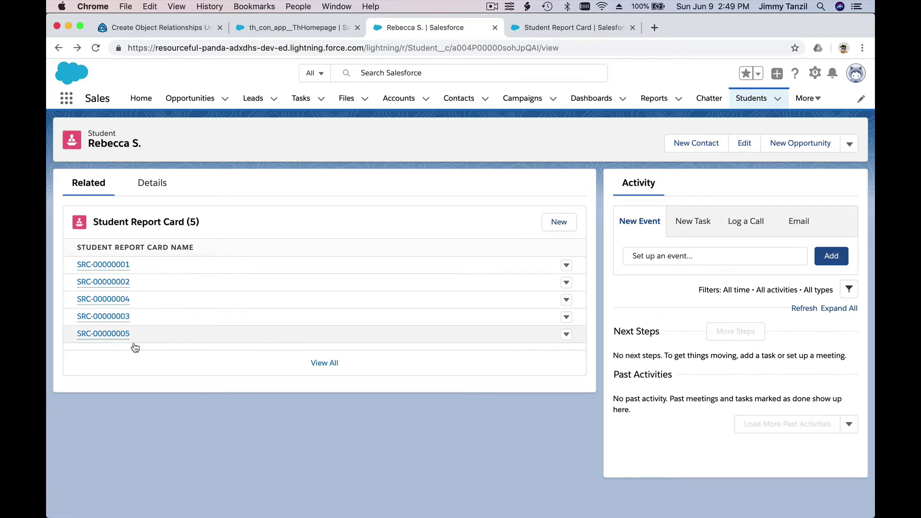
pyautogui.click(159, 184)
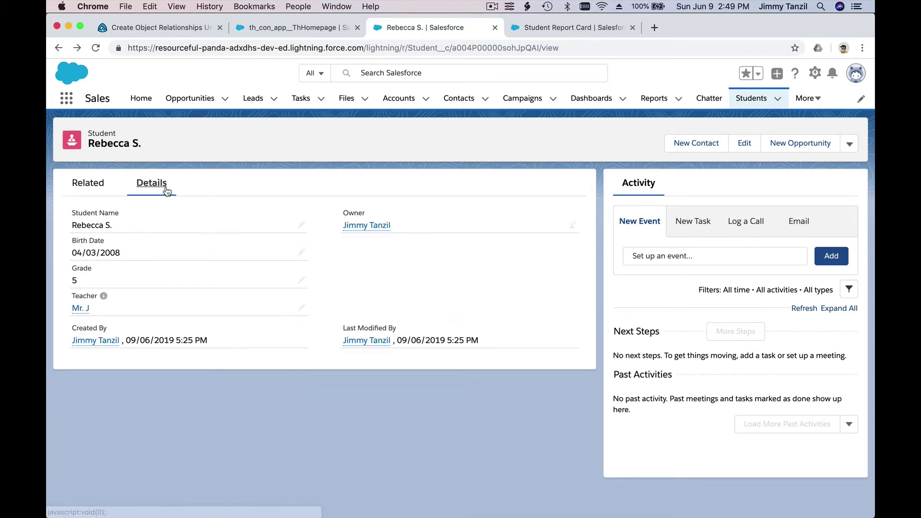
pyautogui.click(103, 184)
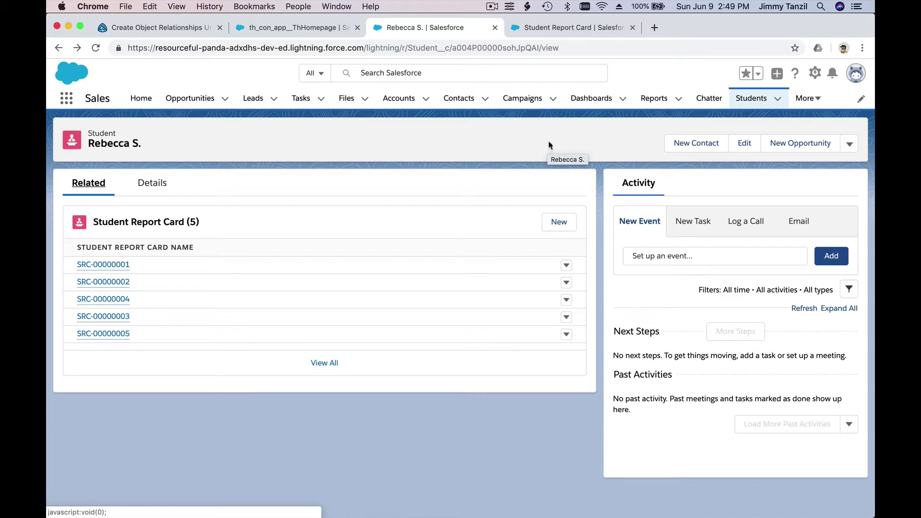
# - Switch to Setup, find the Student object in the Object Manager and open its Student Layout for editing
pyautogui.click(554, 32)
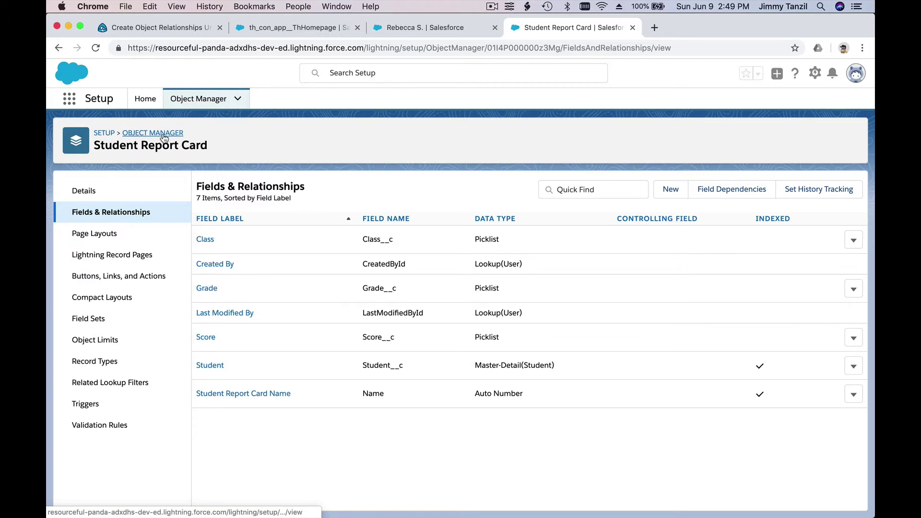
pyautogui.click(163, 134)
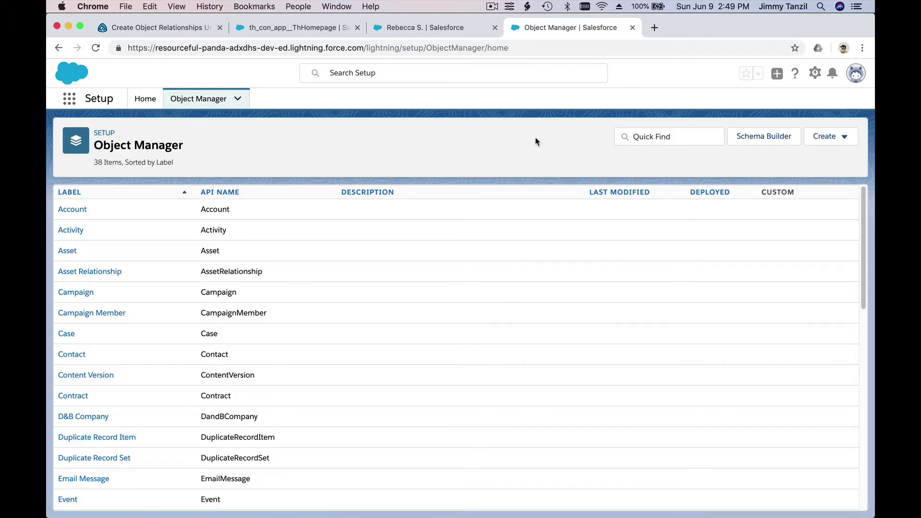
pyautogui.click(648, 133)
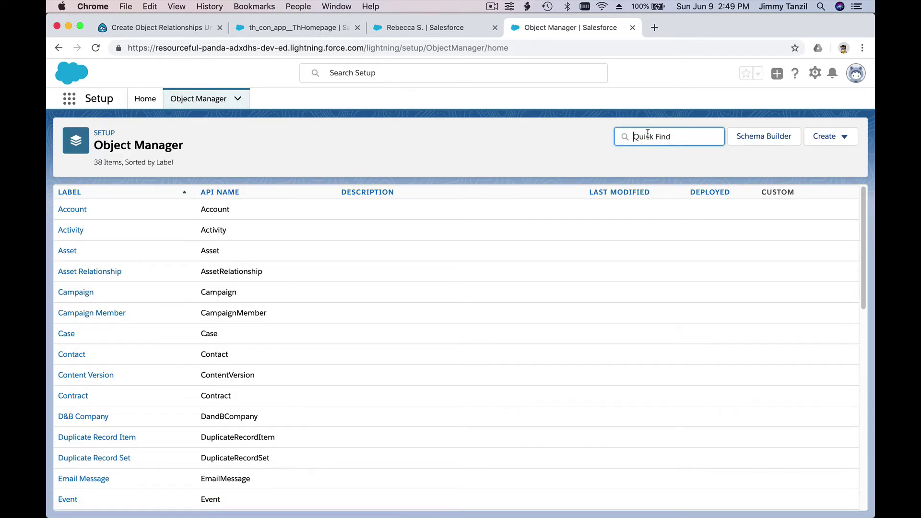
pyautogui.write('Student')
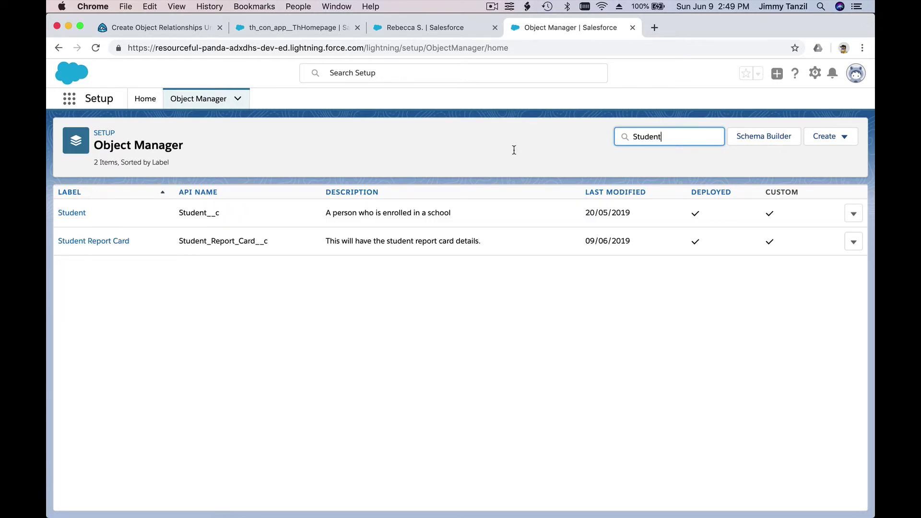
pyautogui.click(76, 213)
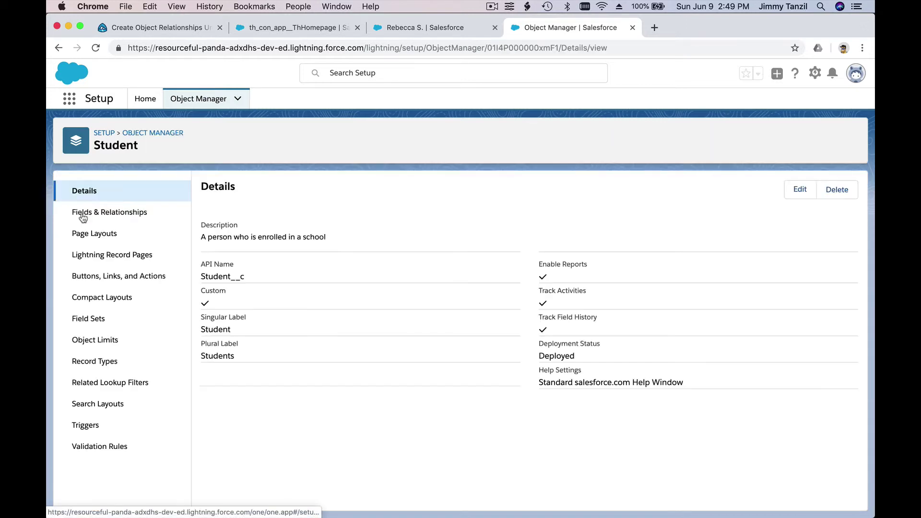
pyautogui.click(144, 241)
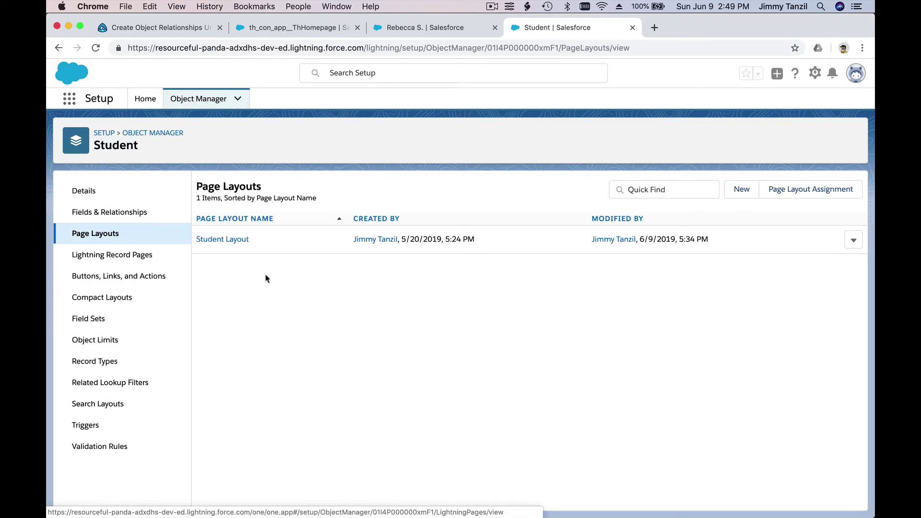
pyautogui.click(233, 240)
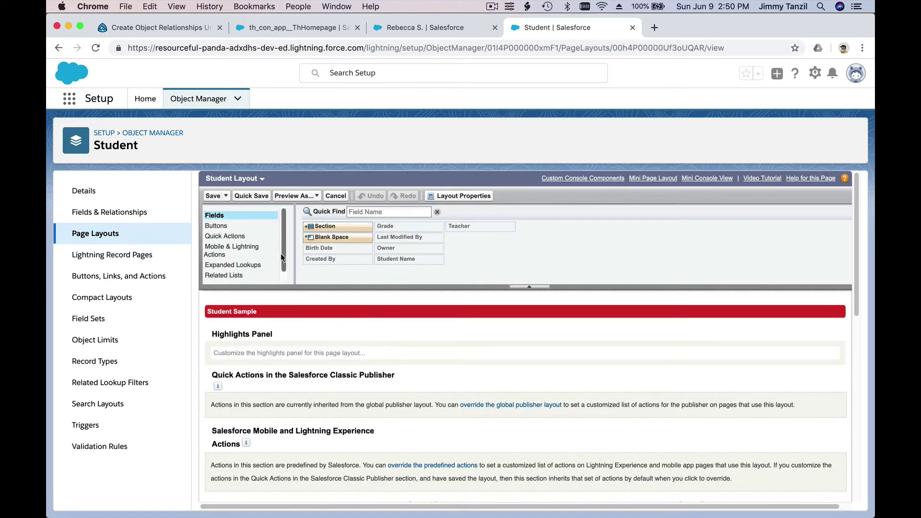
# - Show the related lists of the Student Layout and compare its Student Report Card list with the one on the student's record
pyautogui.scroll(-1, 273, 243)
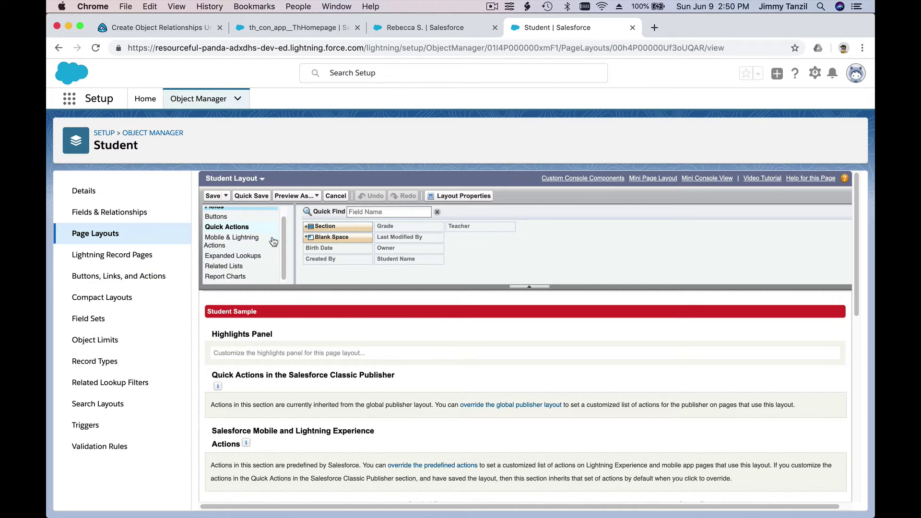
pyautogui.click(242, 266)
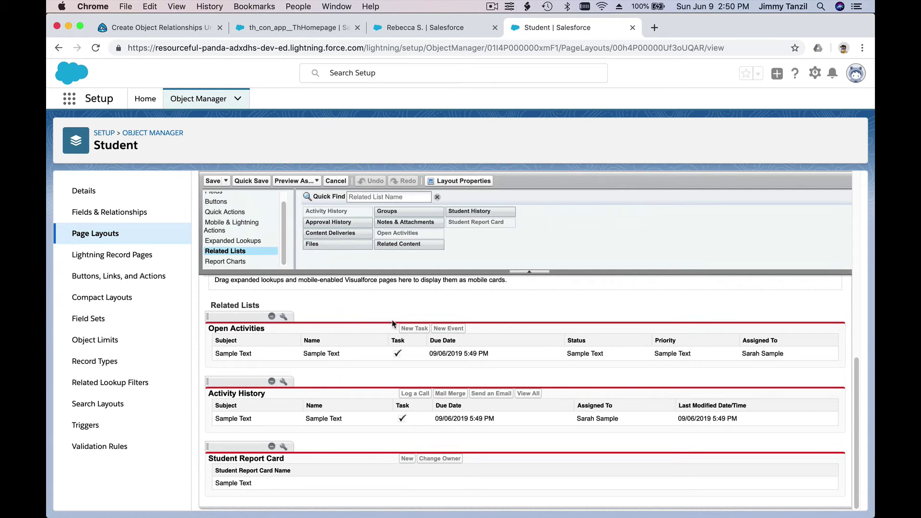
pyautogui.click(424, 28)
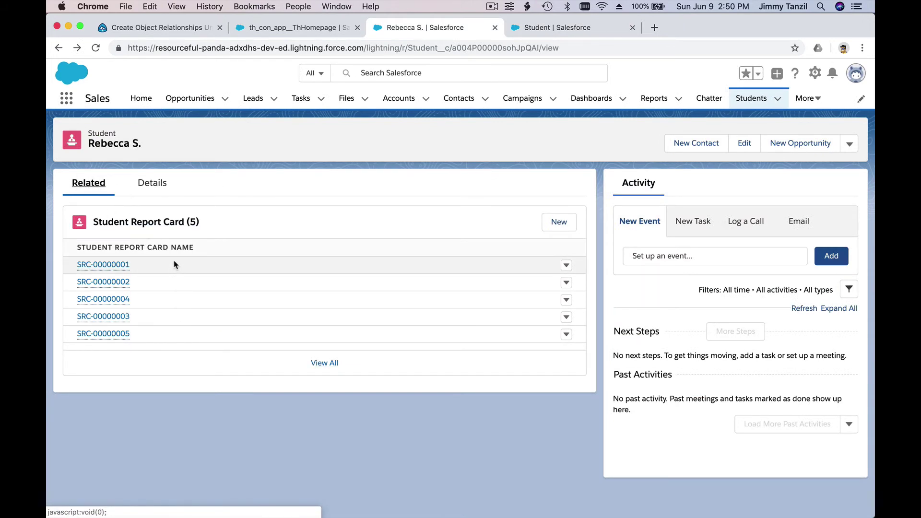
pyautogui.click(575, 28)
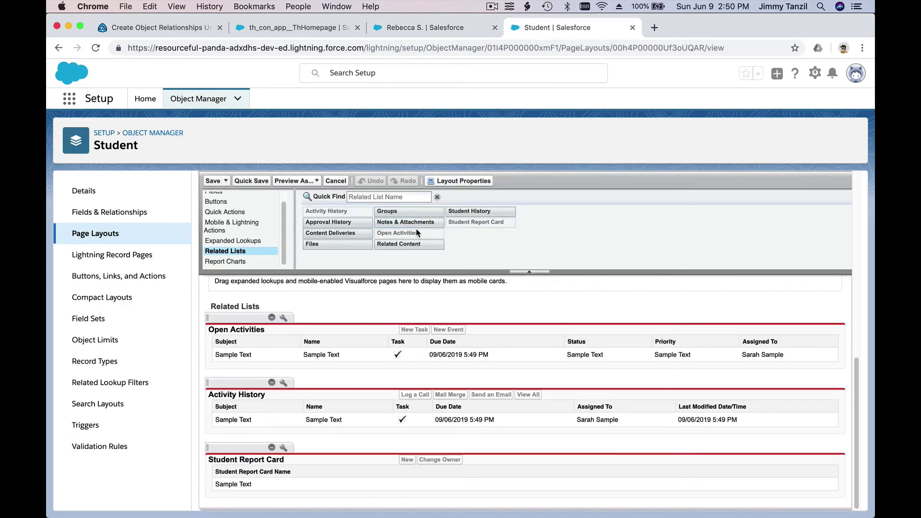
pyautogui.click(421, 28)
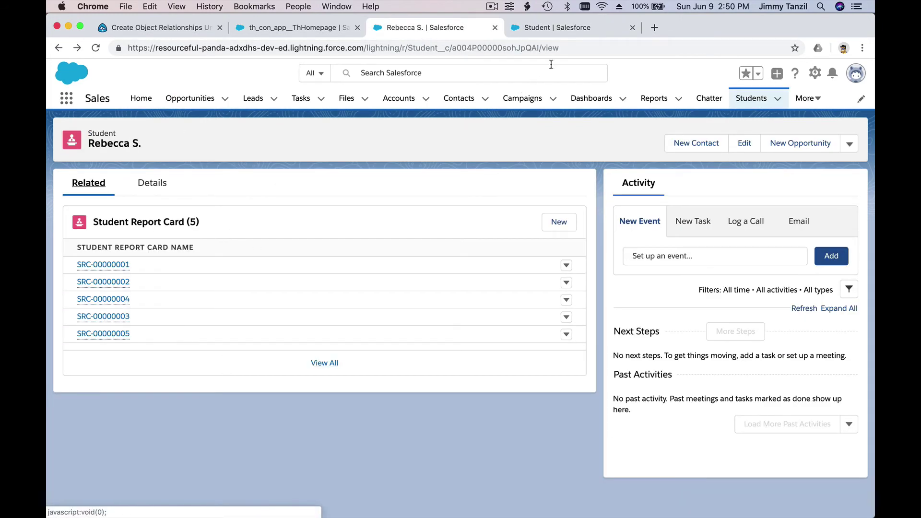
pyautogui.click(565, 29)
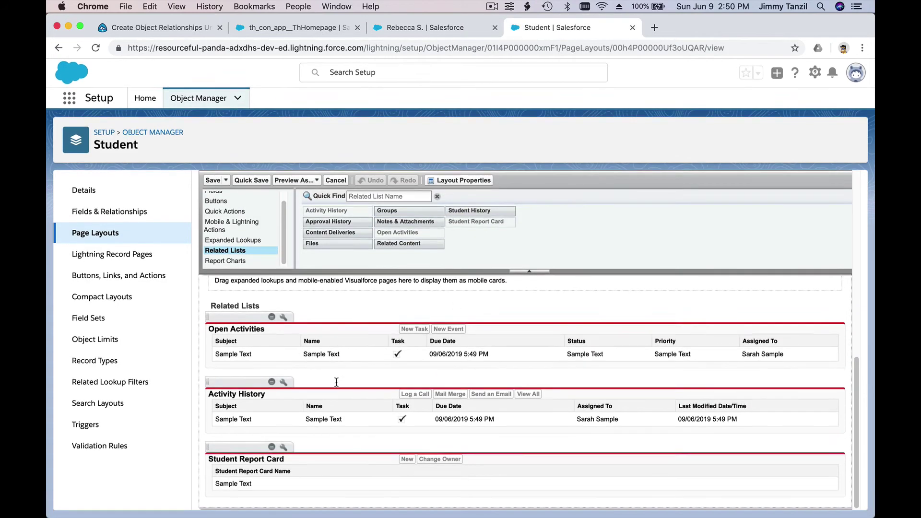
# - Add the Grade, Class and Score columns, in that order, to the Student Report Card related list and save the Student Layout
pyautogui.click(283, 451)
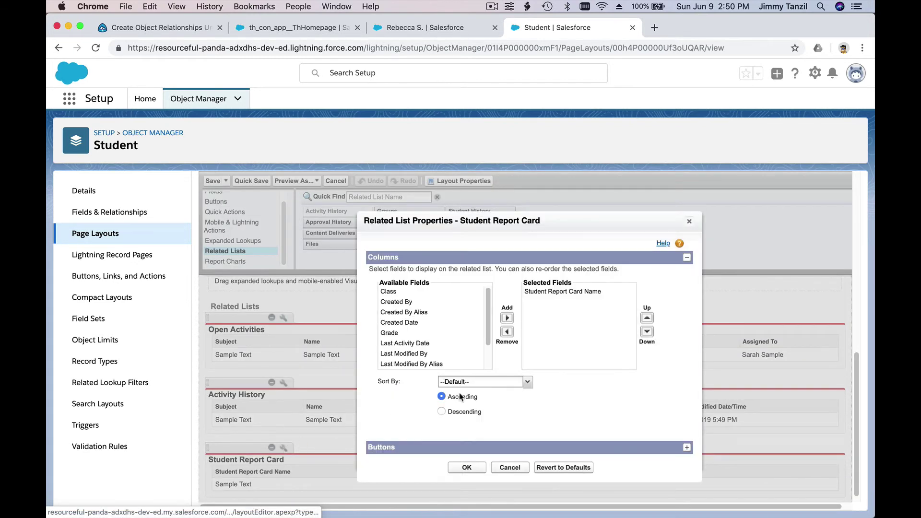
pyautogui.click(563, 297)
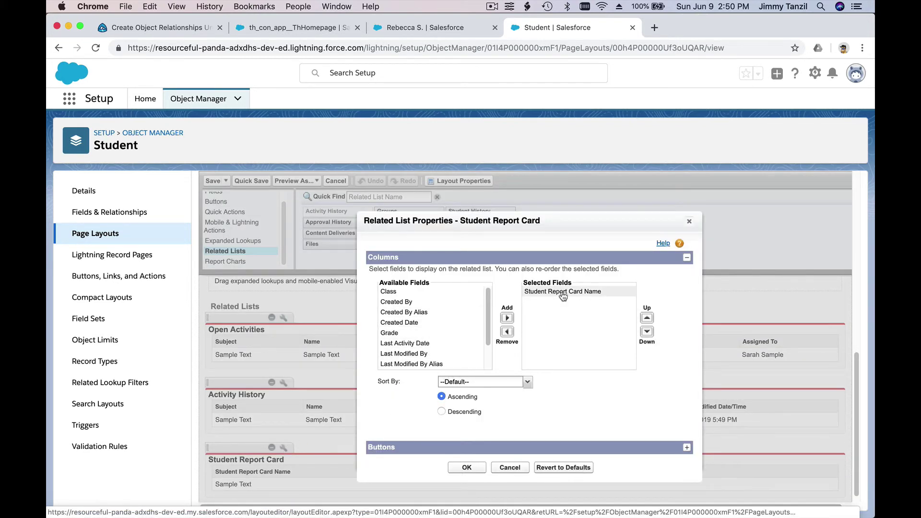
pyautogui.click(563, 296)
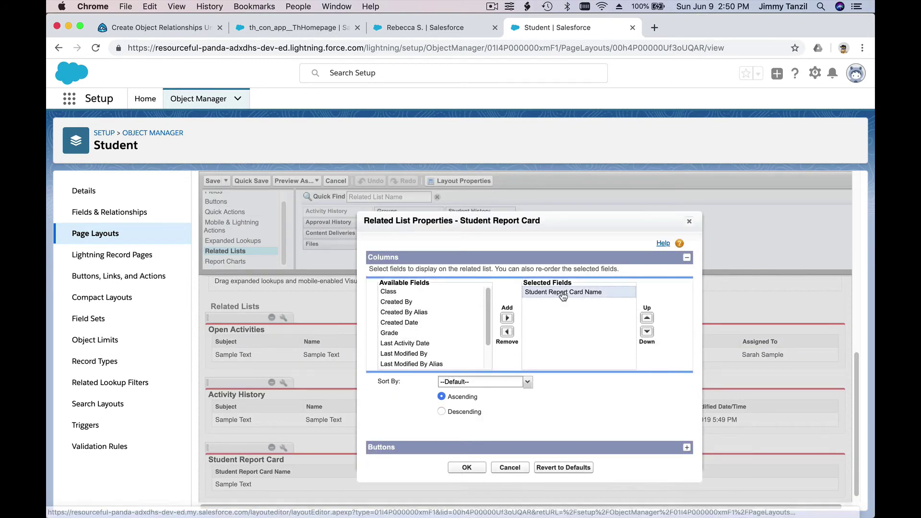
pyautogui.click(447, 333)
pyautogui.click(507, 318)
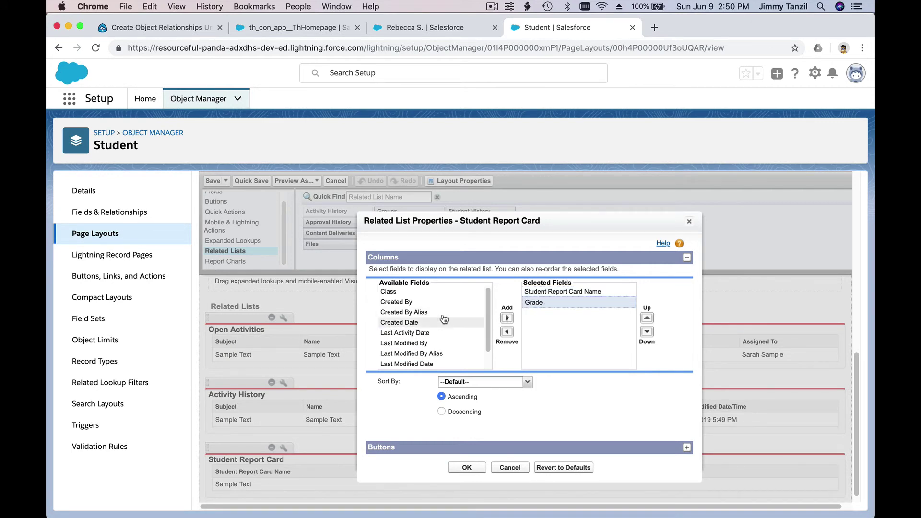
pyautogui.click(439, 291)
pyautogui.click(507, 318)
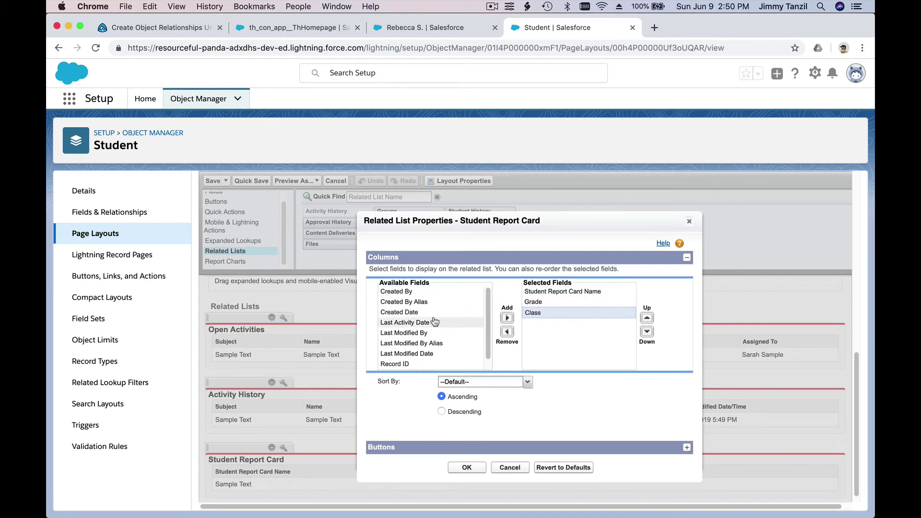
pyautogui.scroll(-1, 432, 345)
pyautogui.click(389, 365)
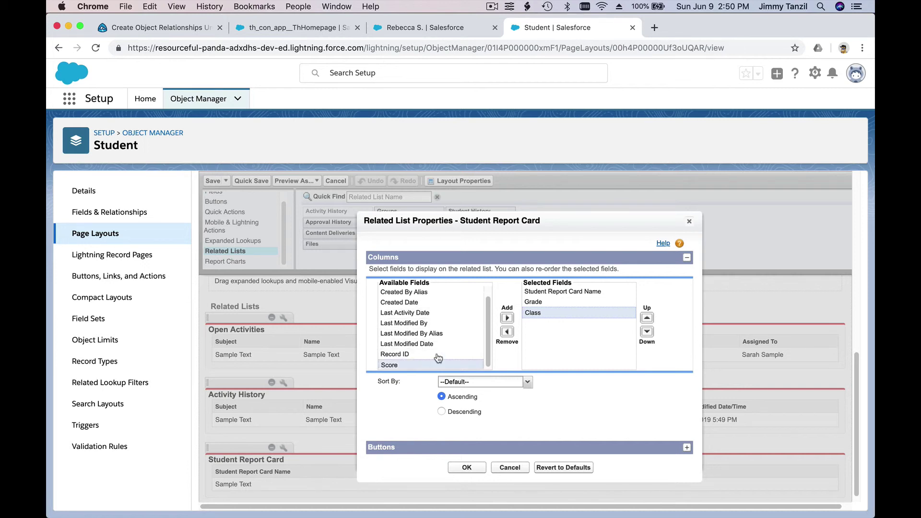
pyautogui.click(506, 318)
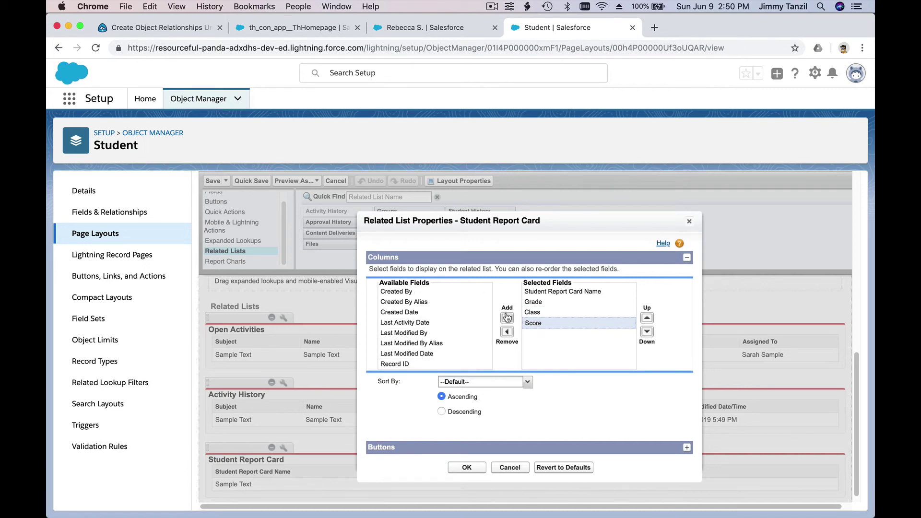
pyautogui.click(467, 467)
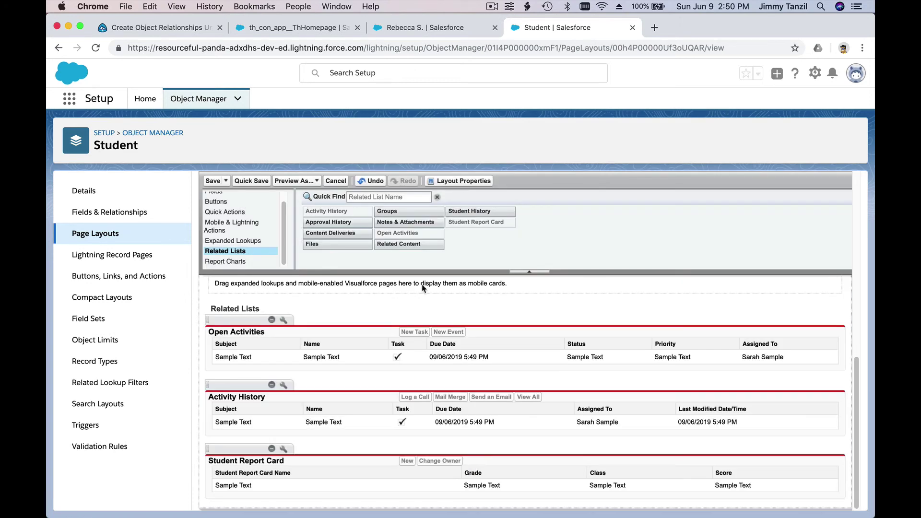
pyautogui.click(219, 186)
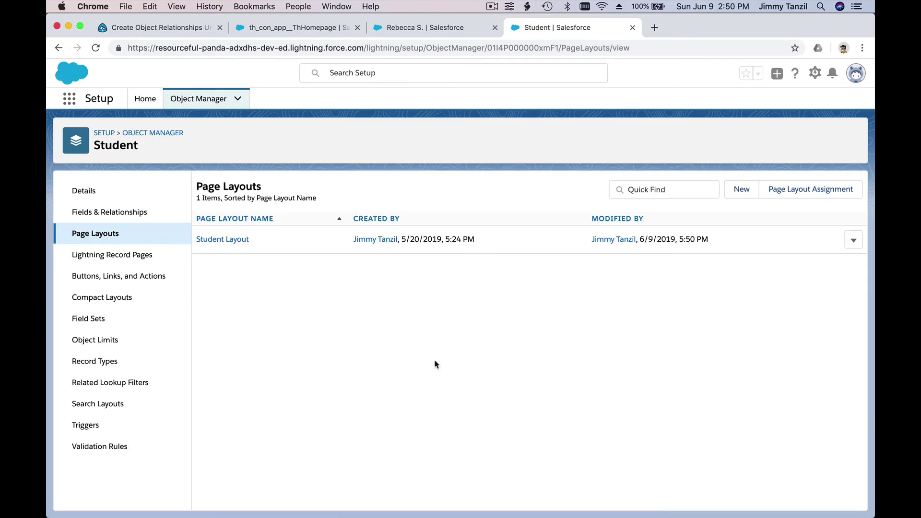
# - Return to the student's record, reload it and check the columns of its related Student Report Card list
pyautogui.click(405, 29)
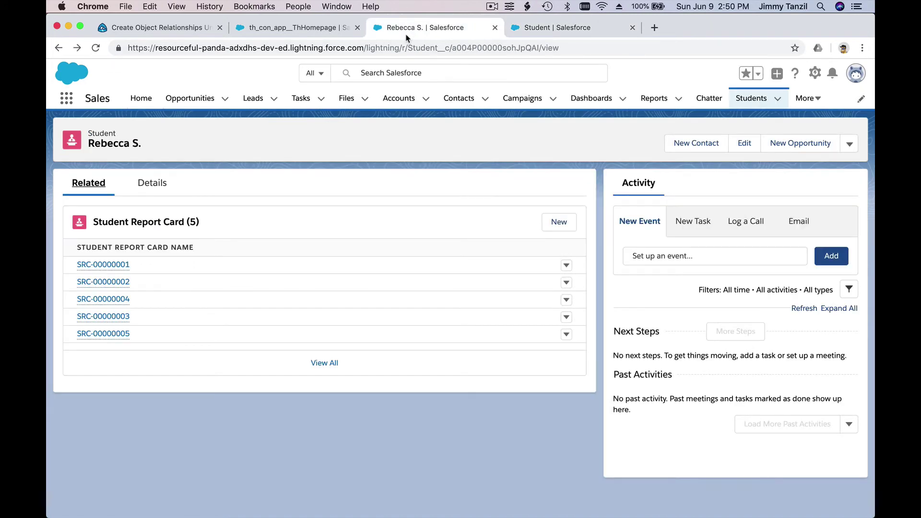
pyautogui.click(95, 48)
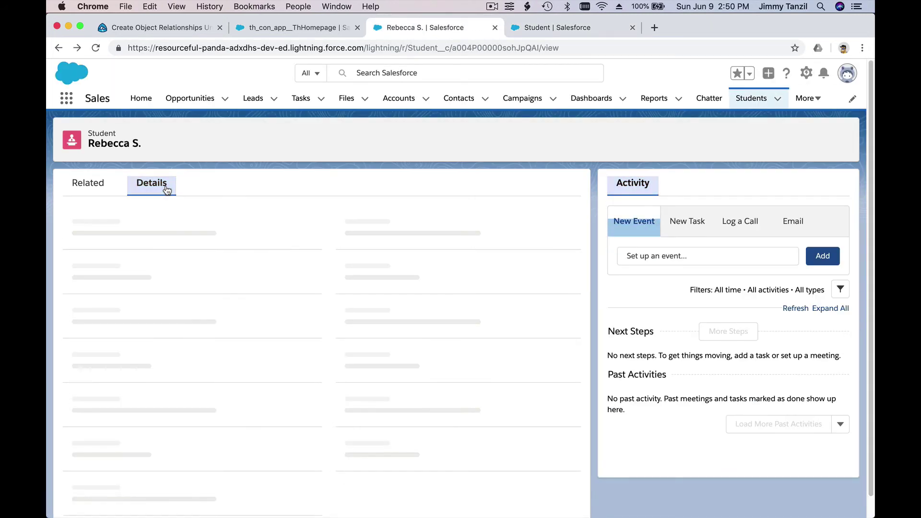
pyautogui.click(91, 184)
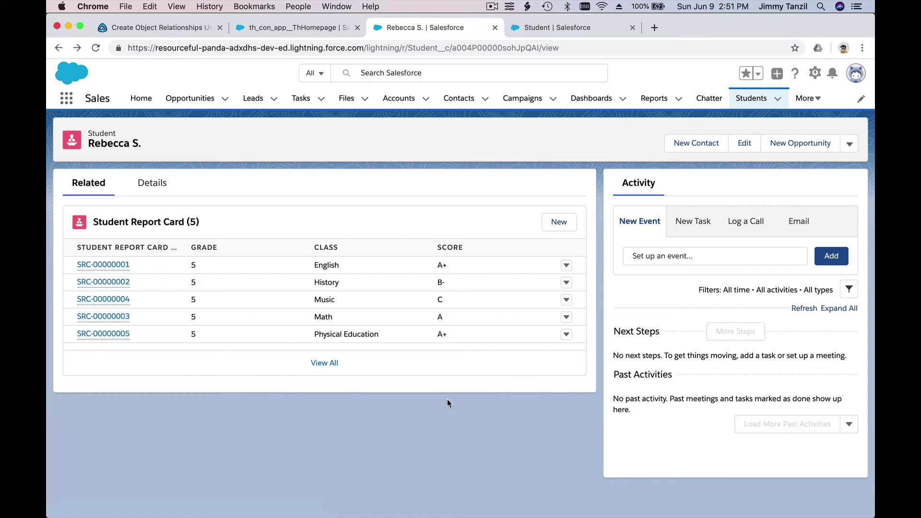
# - Switch to the Trailhead unit on object relationships and review its instructions for creating lookup and master-detail relationships
pyautogui.click(181, 29)
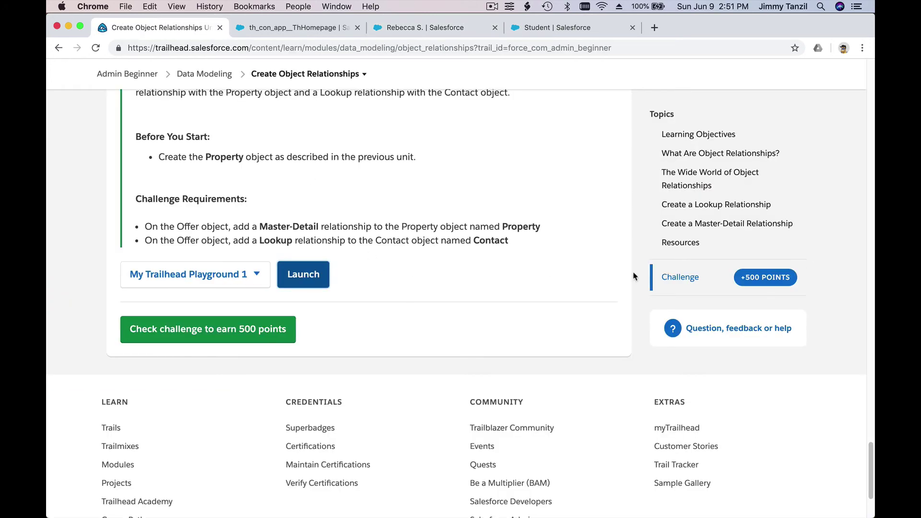
pyautogui.scroll(15, 633, 277)
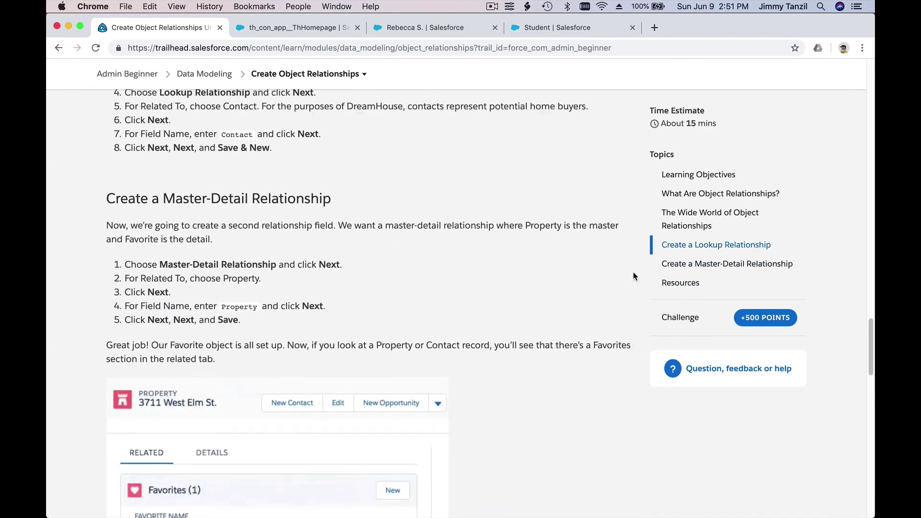
pyautogui.scroll(3, 633, 277)
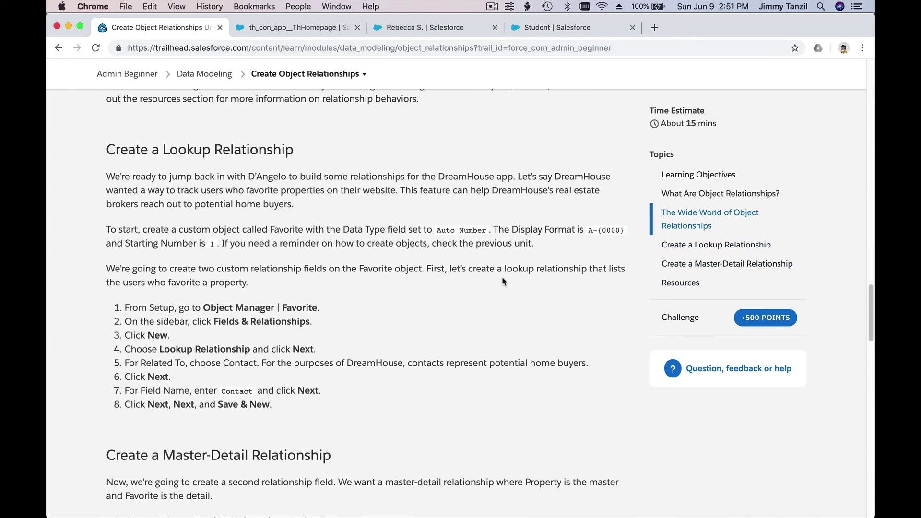
pyautogui.scroll(4, 458, 261)
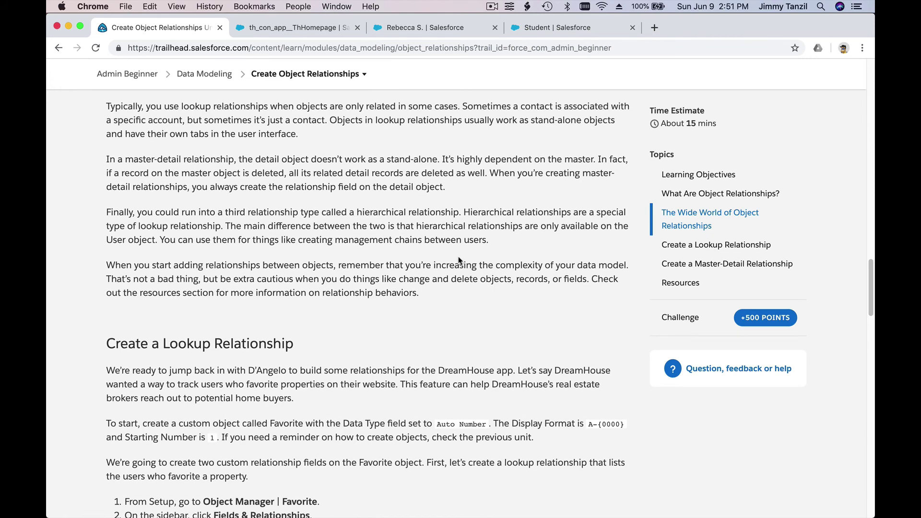
pyautogui.scroll(-4, 458, 260)
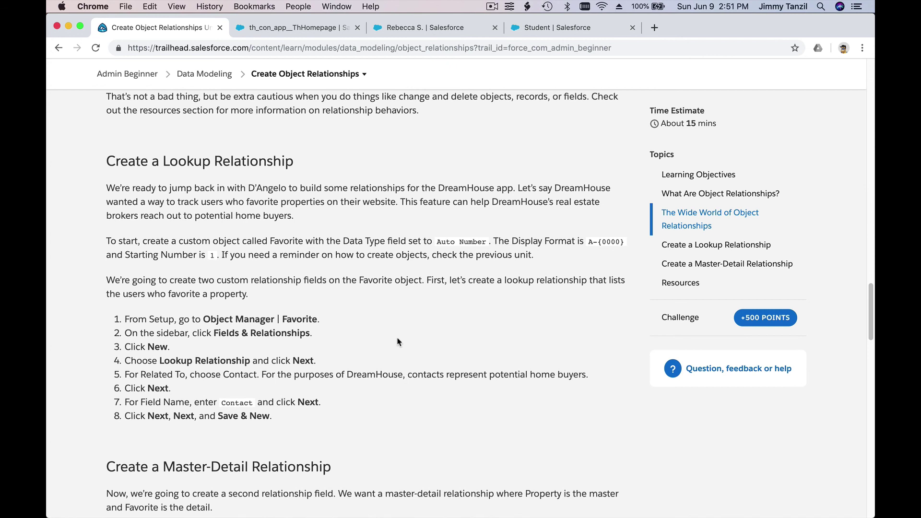
pyautogui.scroll(-1, 397, 341)
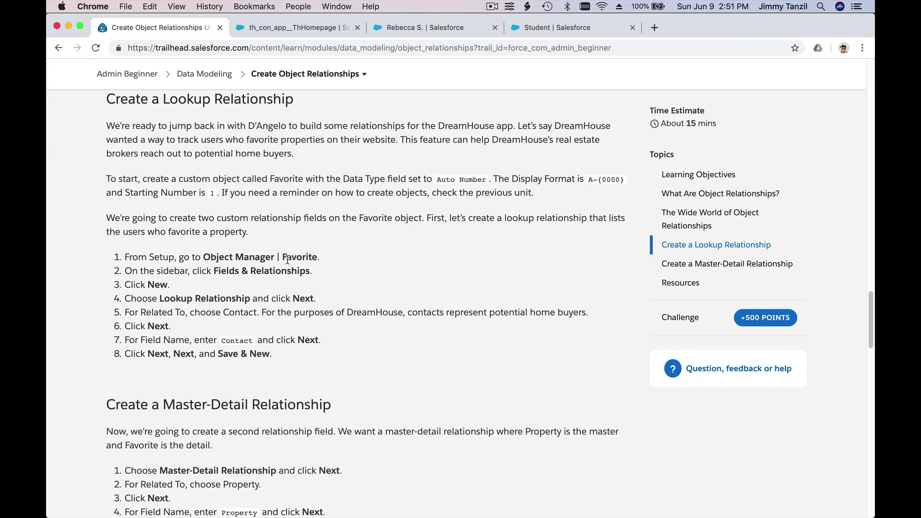
pyautogui.scroll(-3, 341, 282)
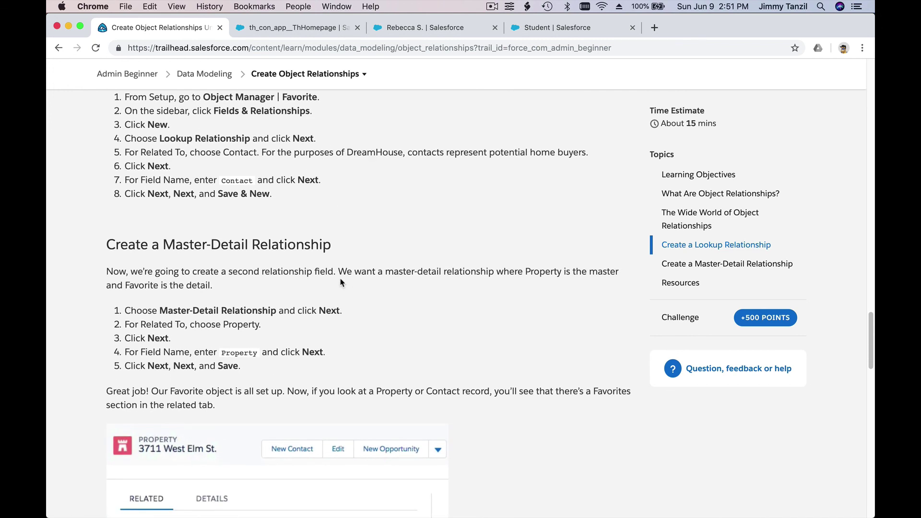